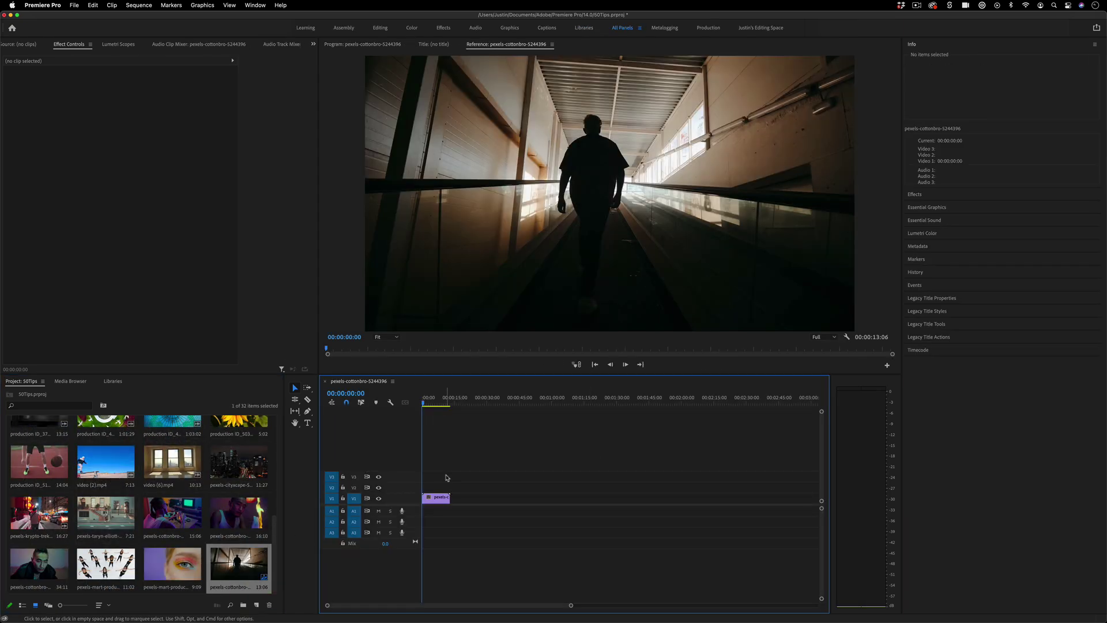
Select the car clip and start a new sequence, viewing its detailed Settings.
left_click(437, 497)
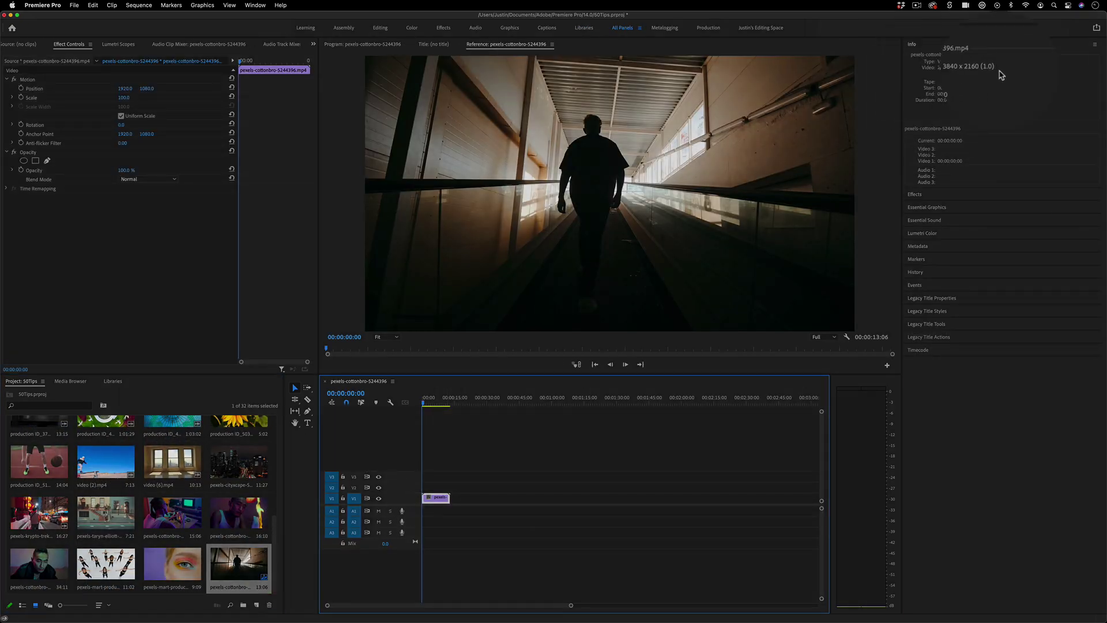
left_click(74, 5)
left_click(168, 59)
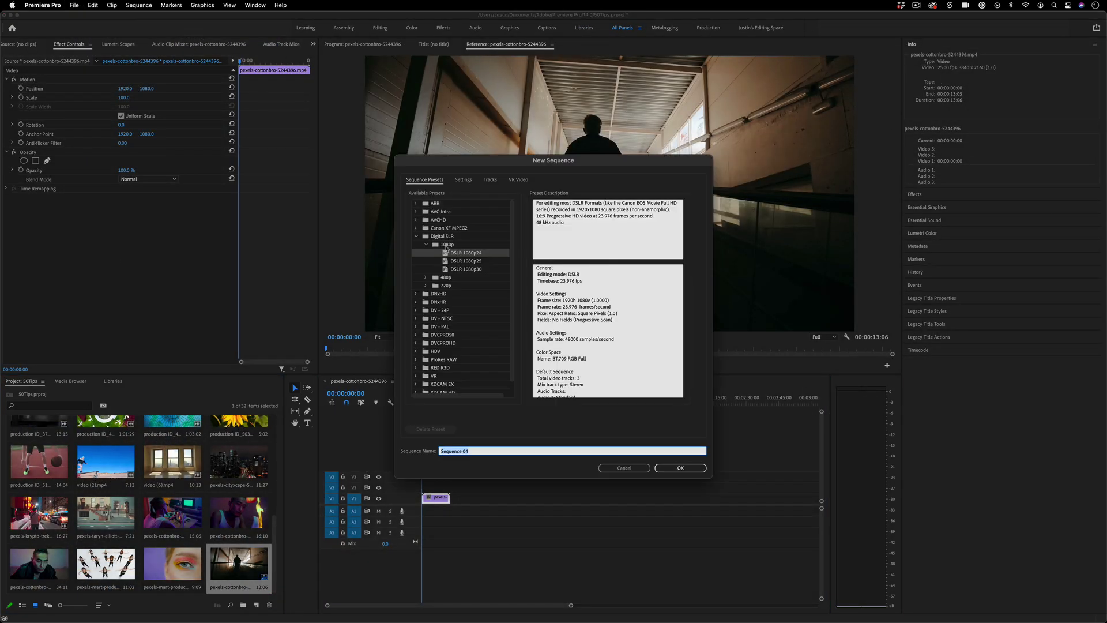
left_click(464, 180)
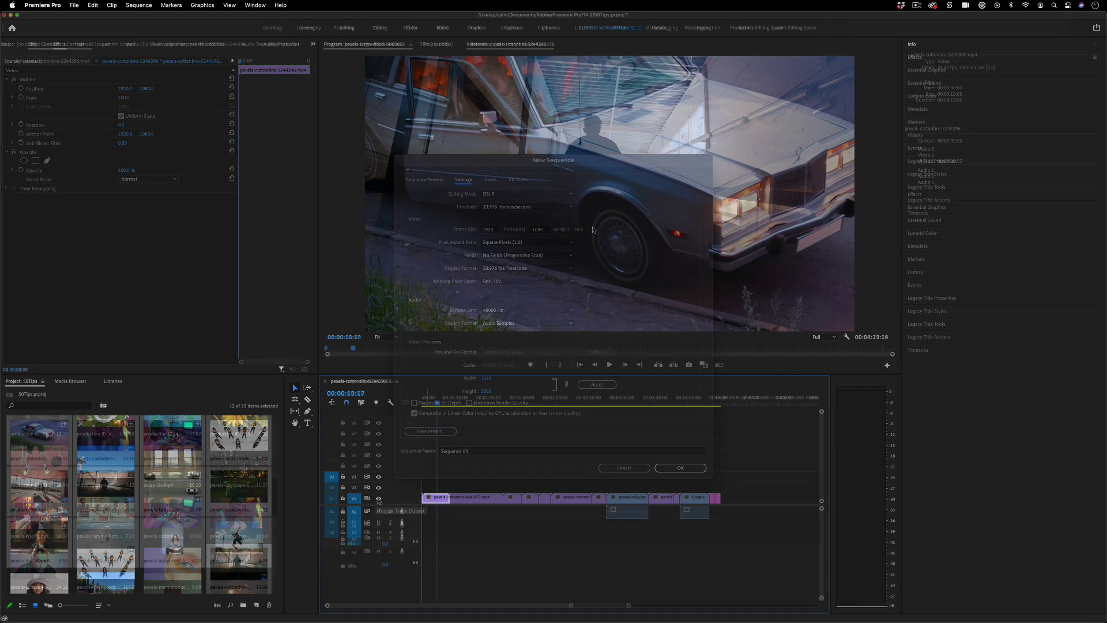
Toggle V1's video output off and on several times, leaving it switched on.
left_click(379, 499)
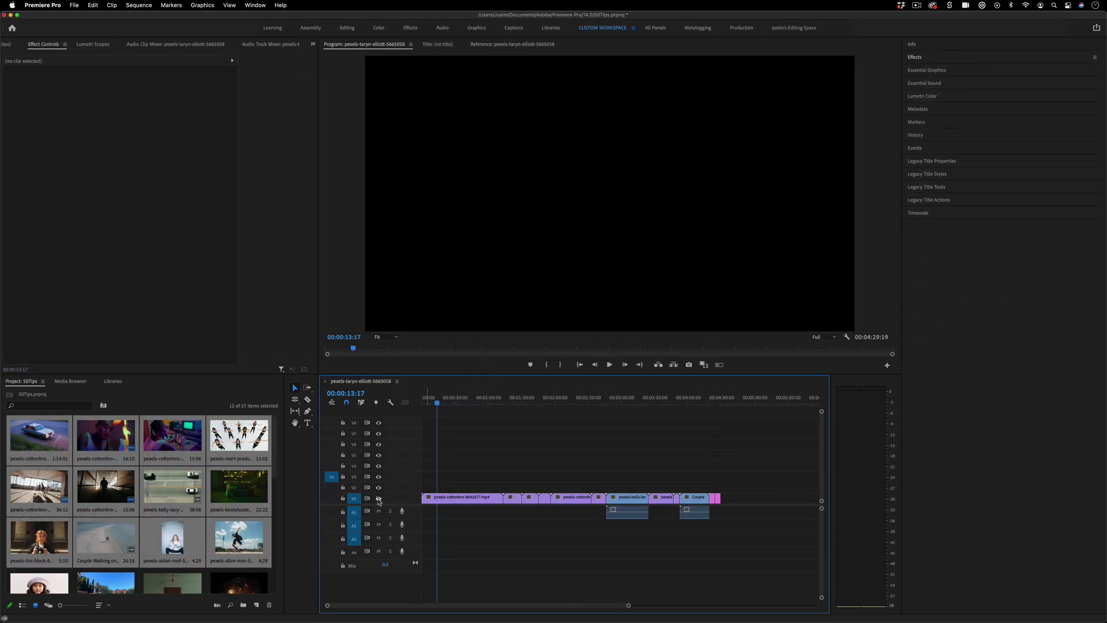
left_click(378, 499)
left_click(379, 499)
left_click(379, 499)
left_click(379, 499)
left_click(379, 499)
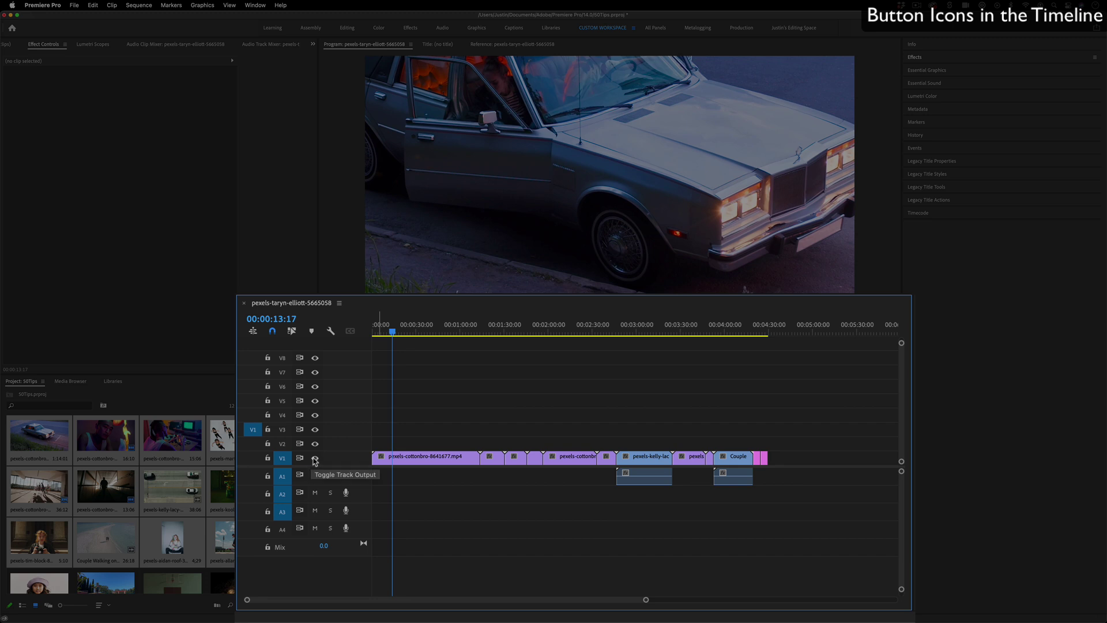
left_click(315, 458)
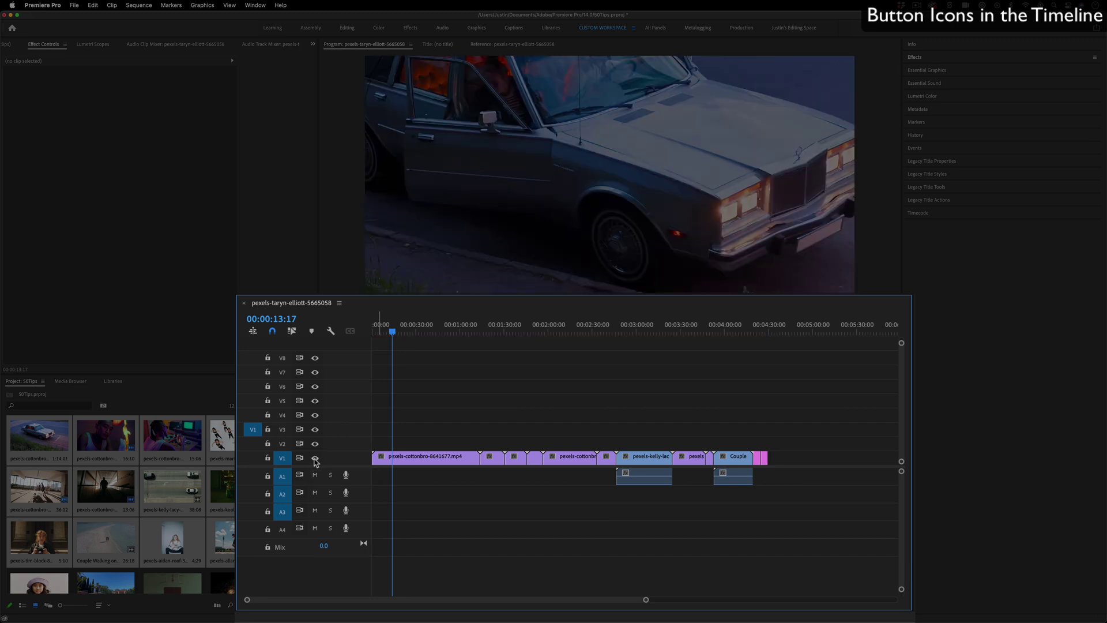
left_click(315, 458)
left_click(315, 458)
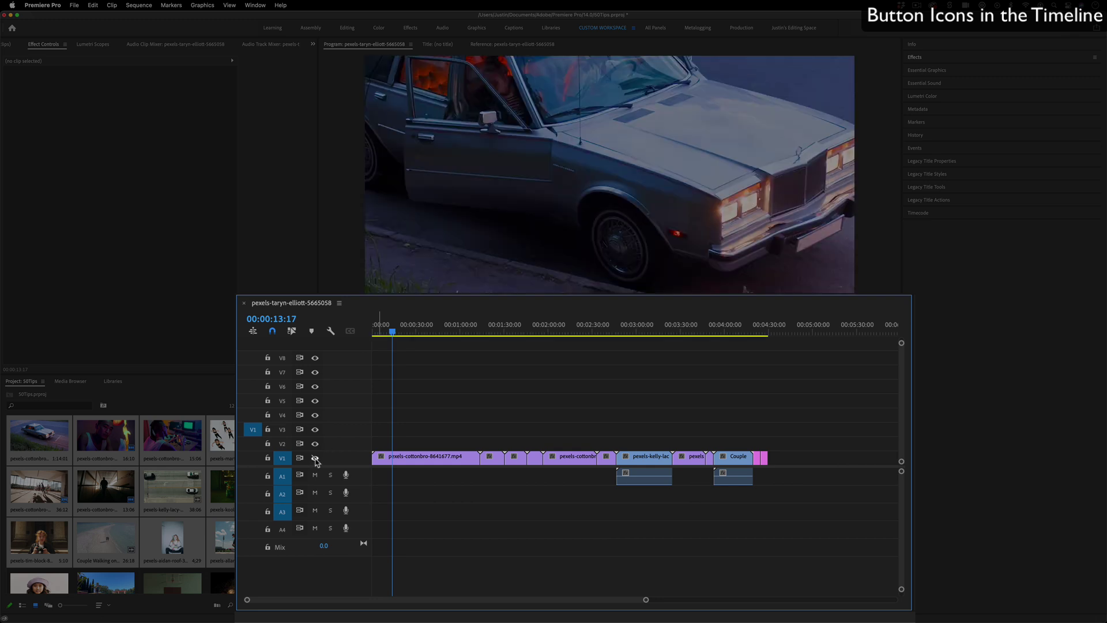
left_click(315, 459)
left_click(315, 458)
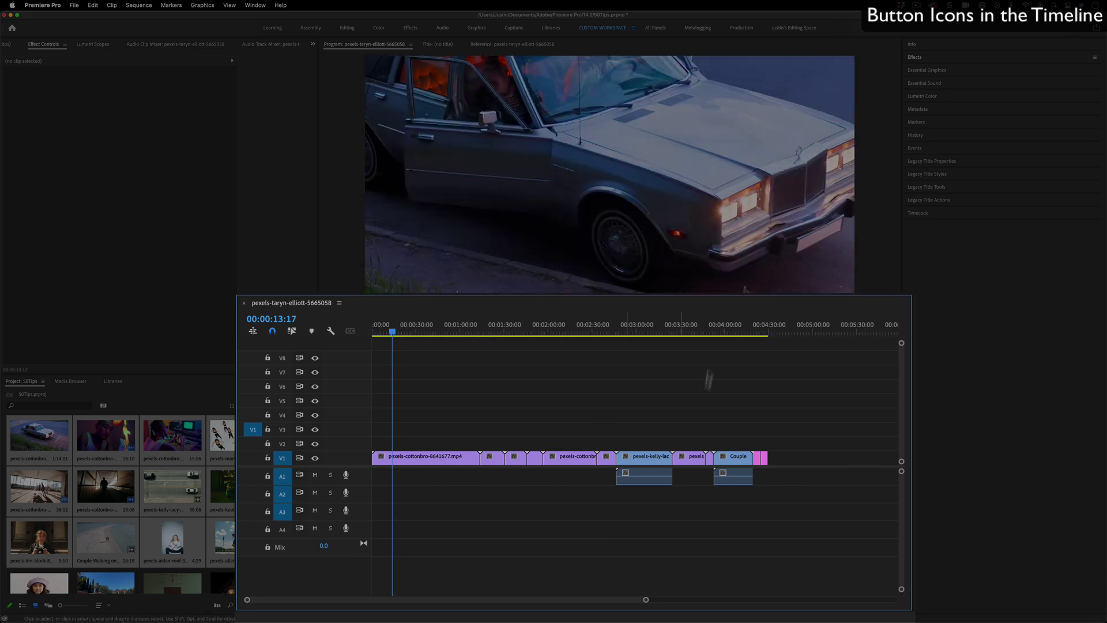
left_click(315, 475)
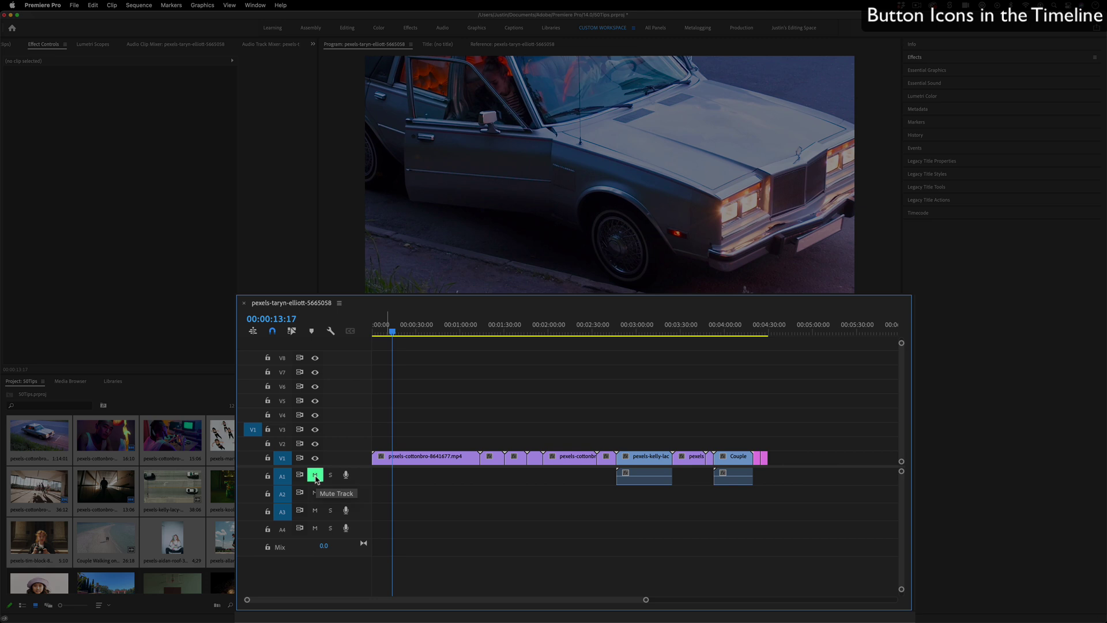
left_click(316, 476)
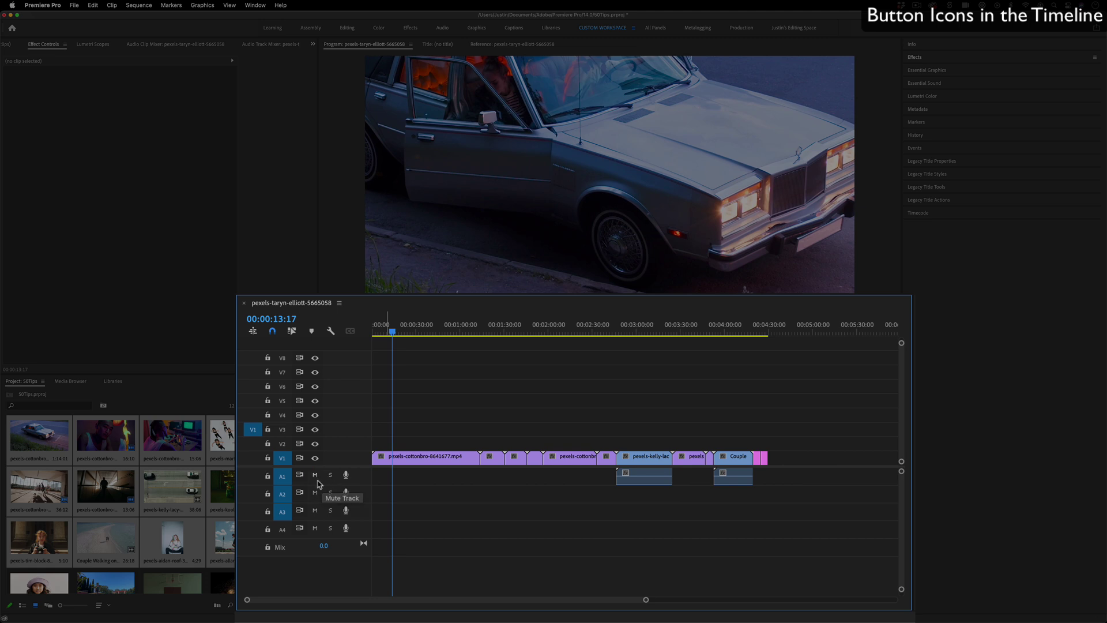
left_click(315, 475)
left_click(315, 475)
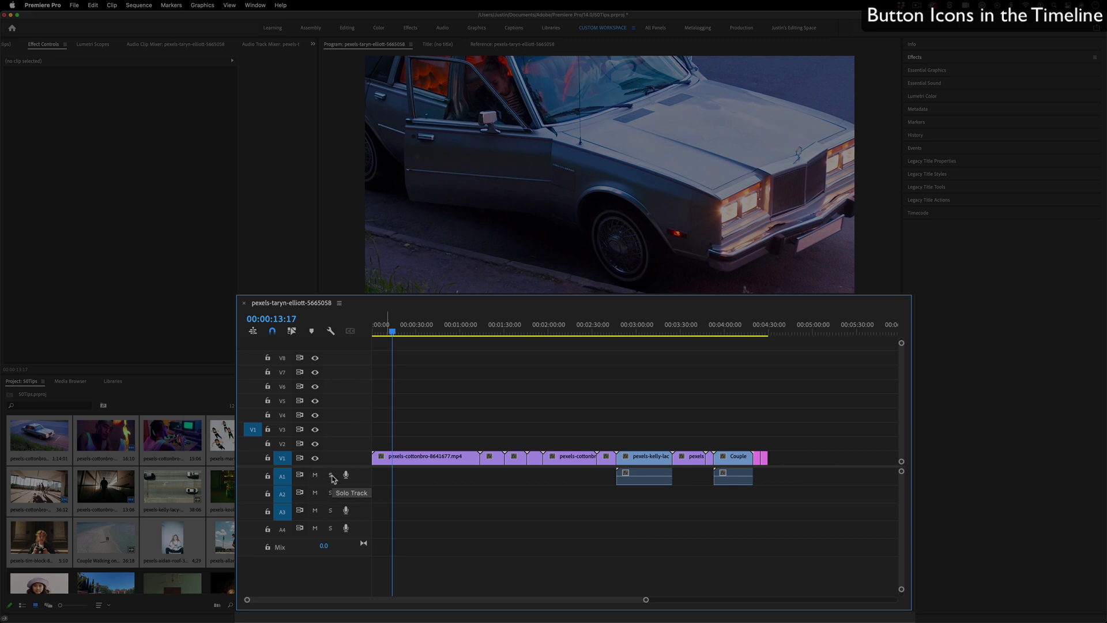
left_click(331, 475)
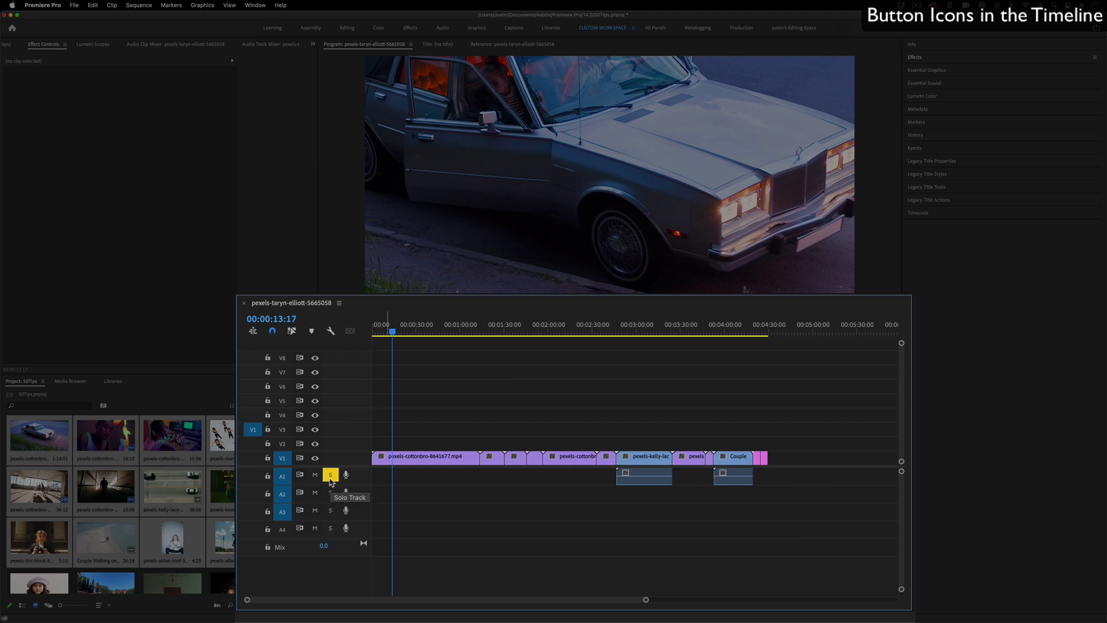
left_click(331, 476)
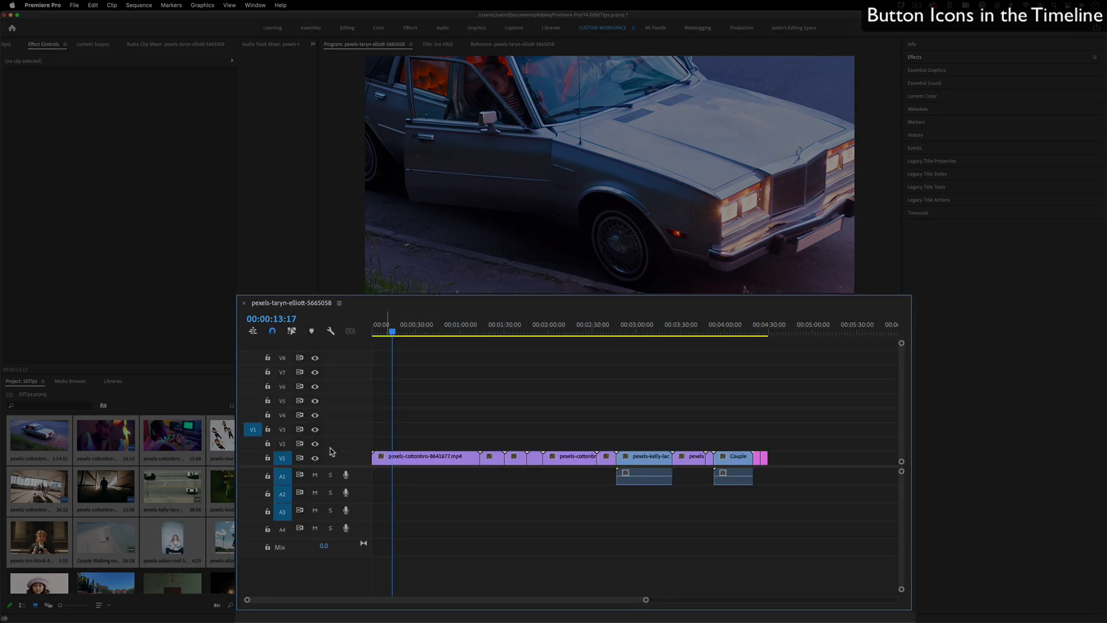
left_click(314, 429, "shift")
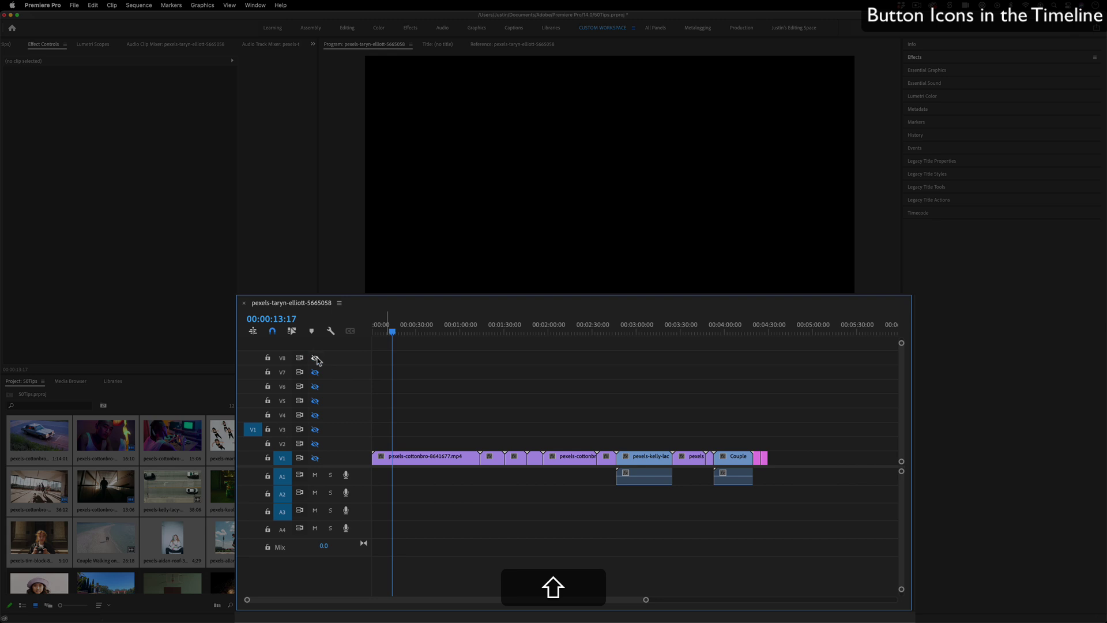
left_click(317, 416)
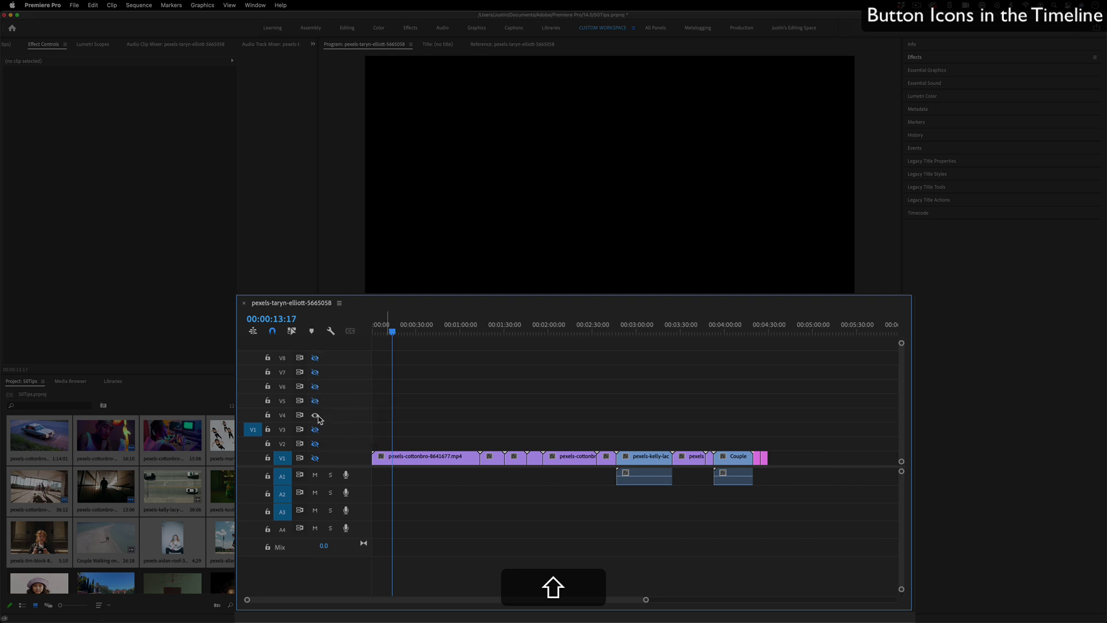
left_click(315, 458)
left_click(315, 416)
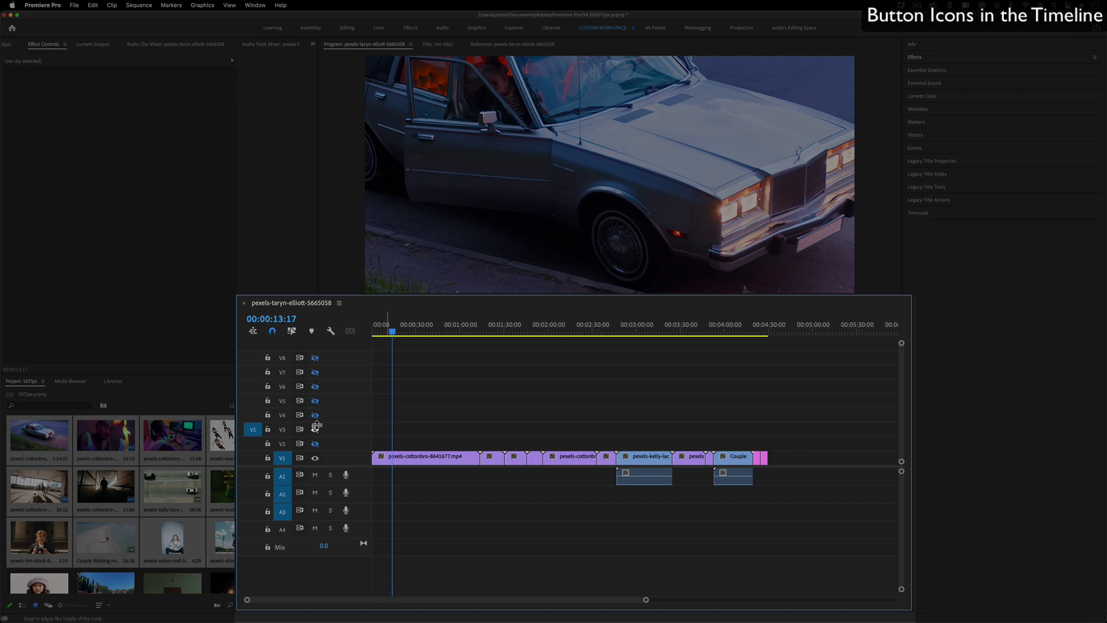
left_click(316, 428, "shift")
Move the short V1 clips to V2, disable snapping, and slide them about 8 seconds earlier.
mouse_move(491, 459)
left_mouse_down()
mouse_move(470, 425)
mouse_move(459, 444)
mouse_move(501, 444)
left_mouse_up()
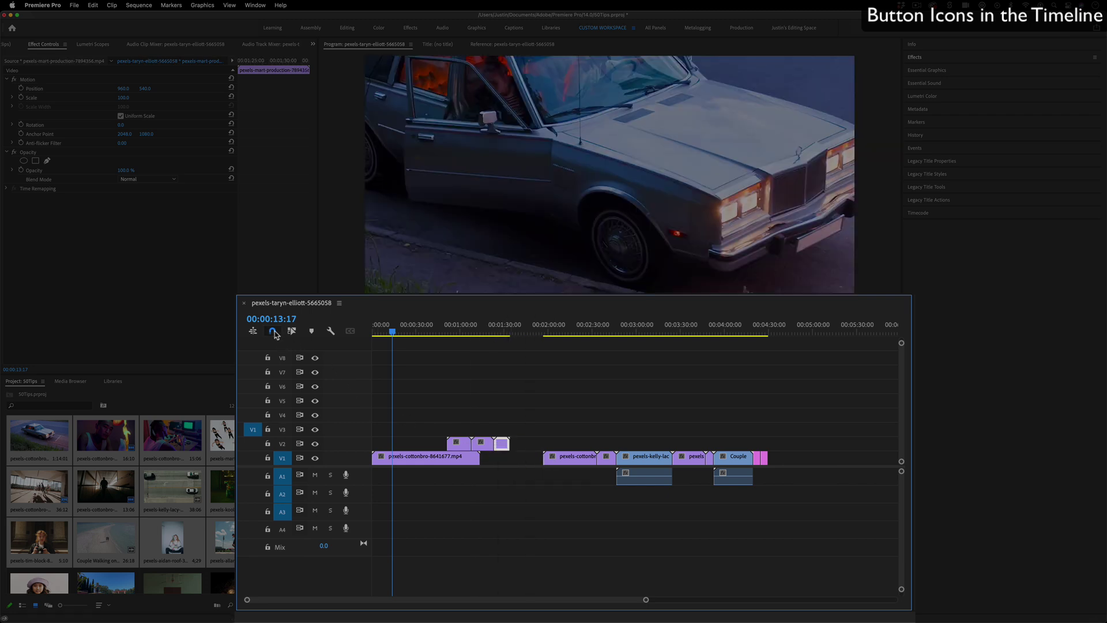
left_click(273, 333)
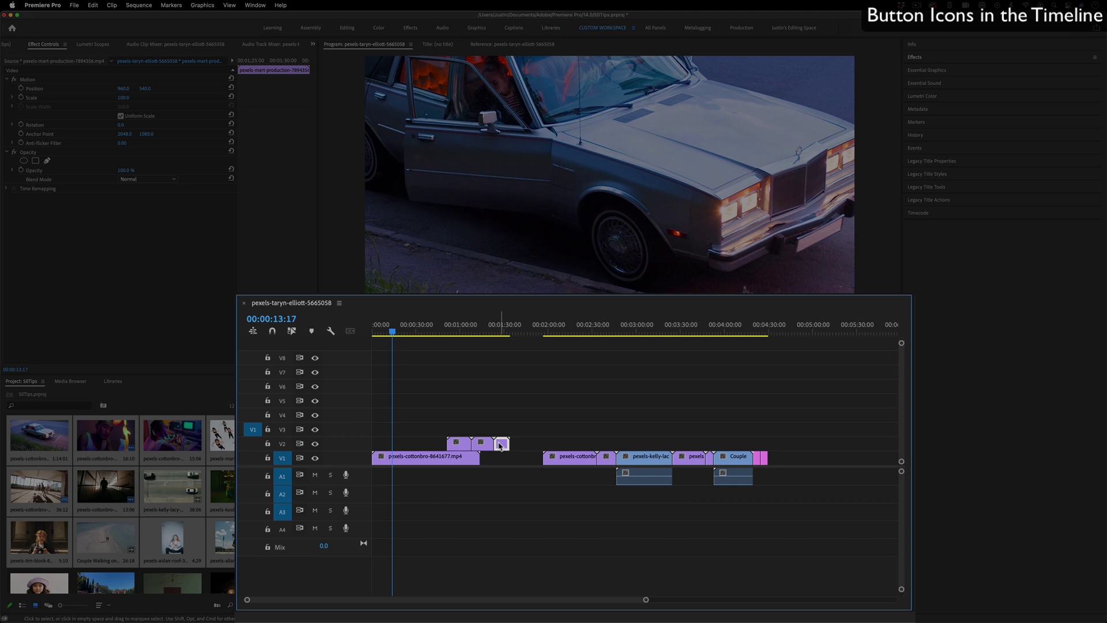
left_click_drag(500, 446, 503, 448)
left_click_drag(490, 332, 466, 327)
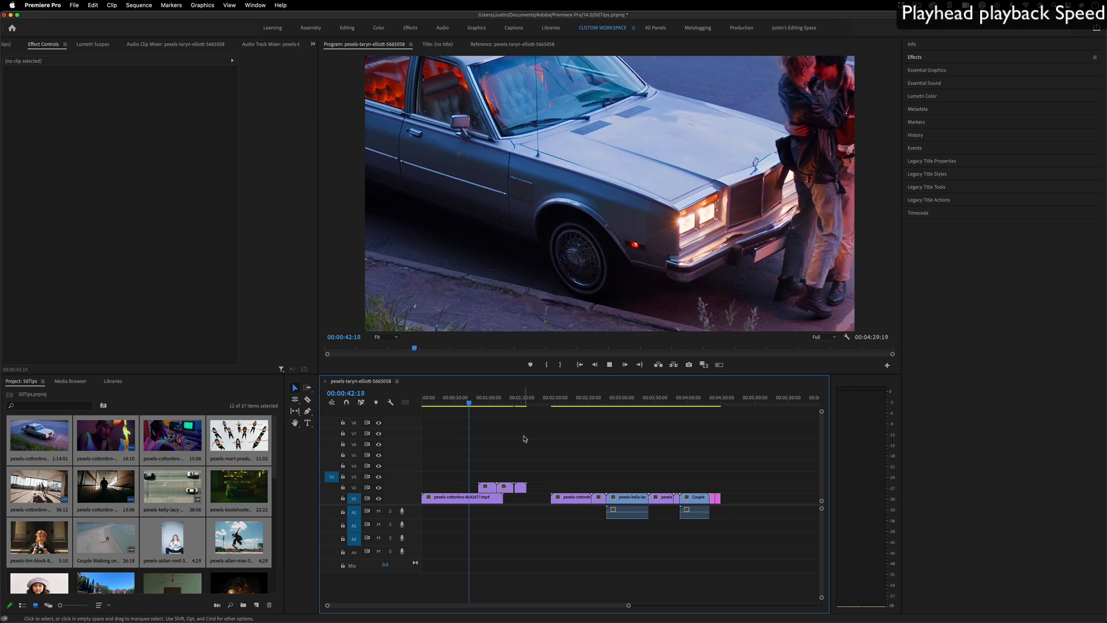
left_click(425, 399)
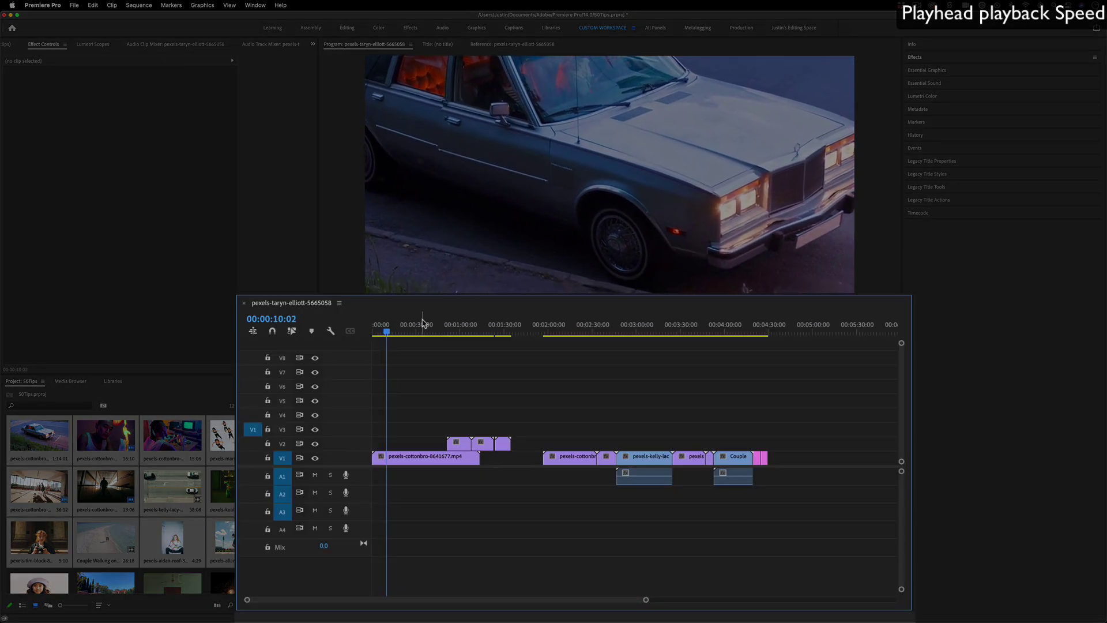
key("l")
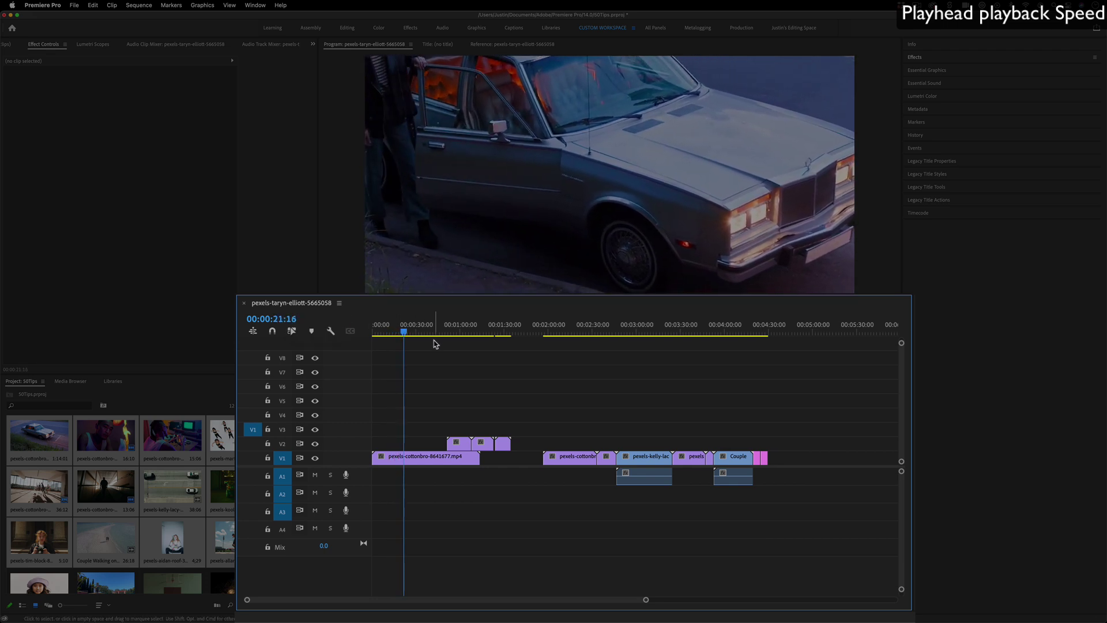
key("l")
key("l")
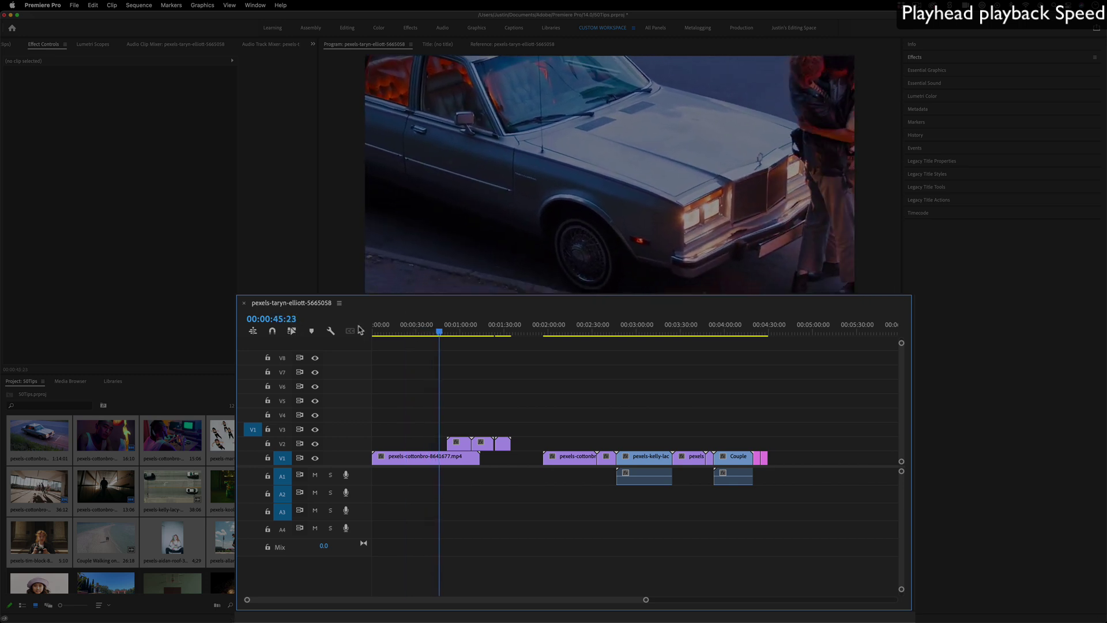
key("j")
key("j")
key("j")
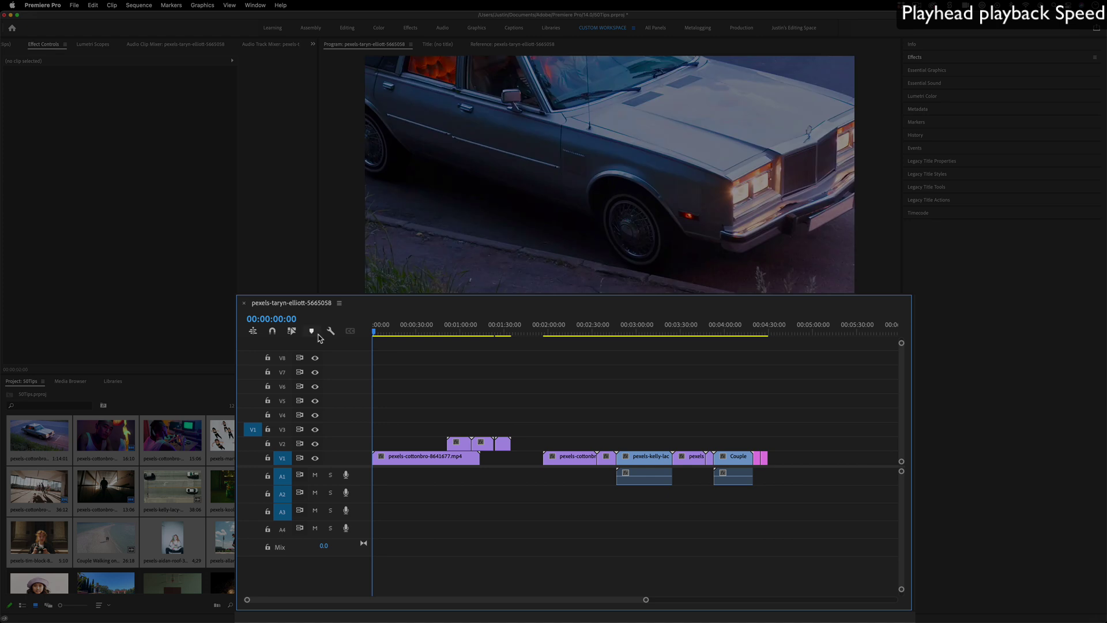
key("l")
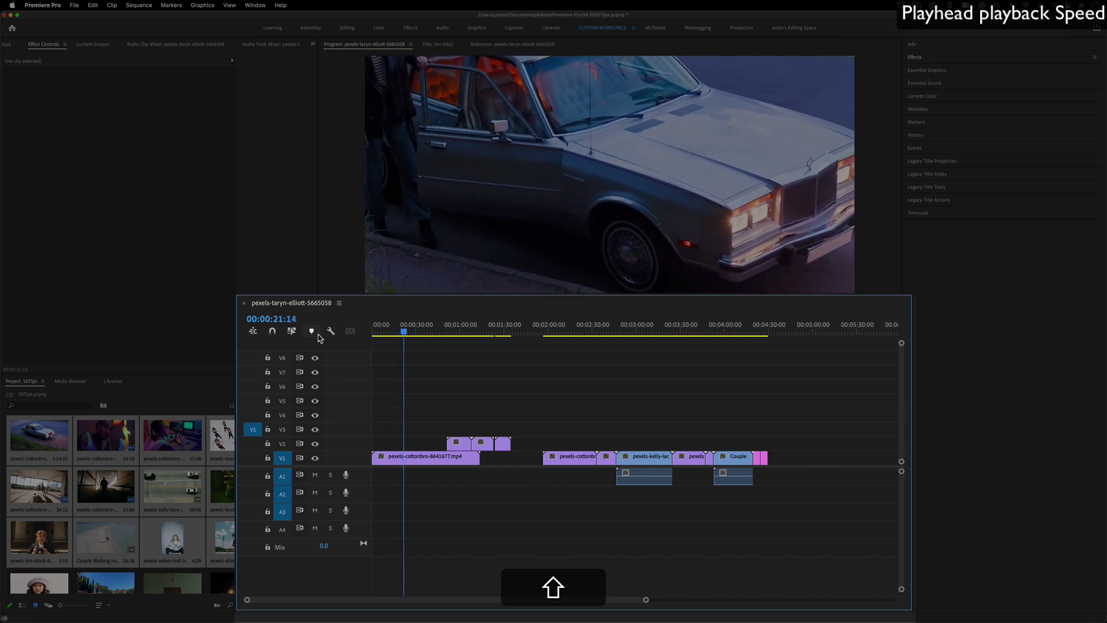
left_click(405, 330)
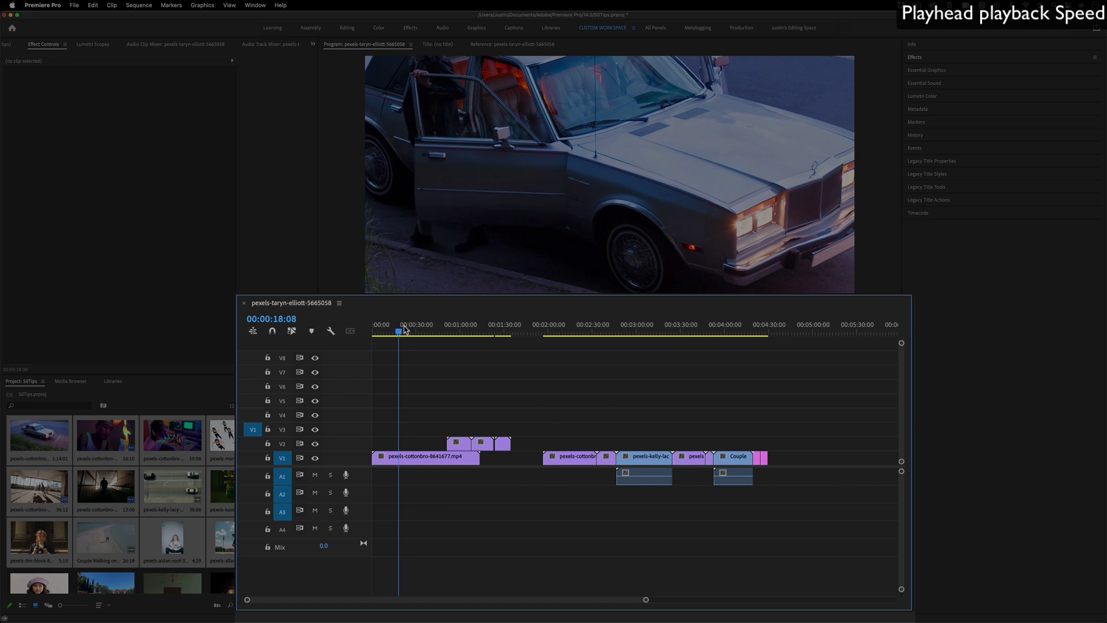
key("j")
key("j")
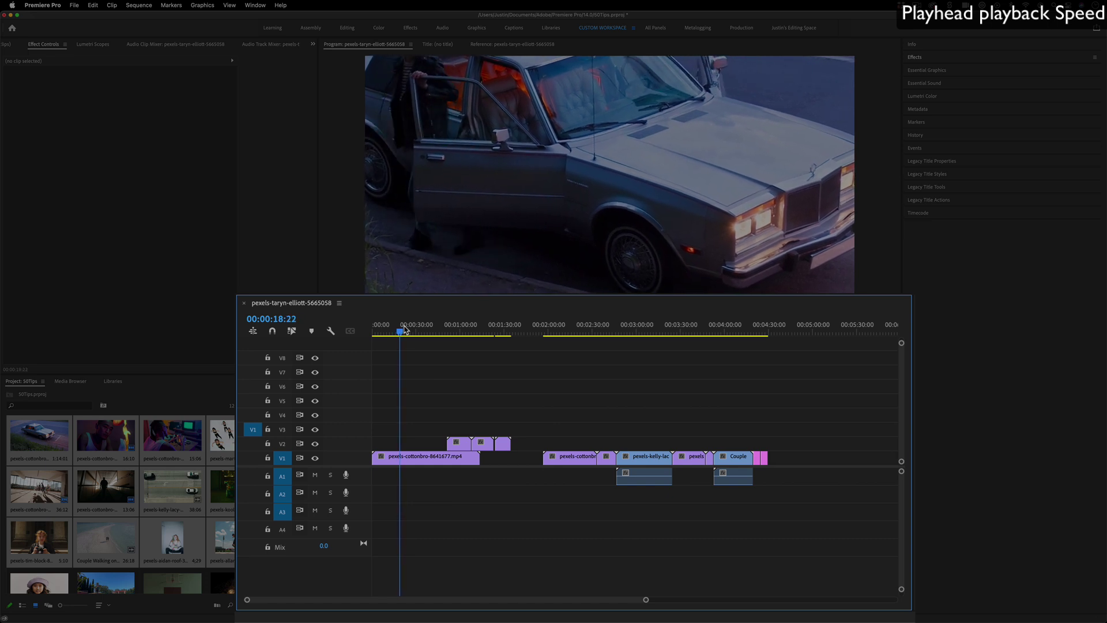
key("j")
key("j")
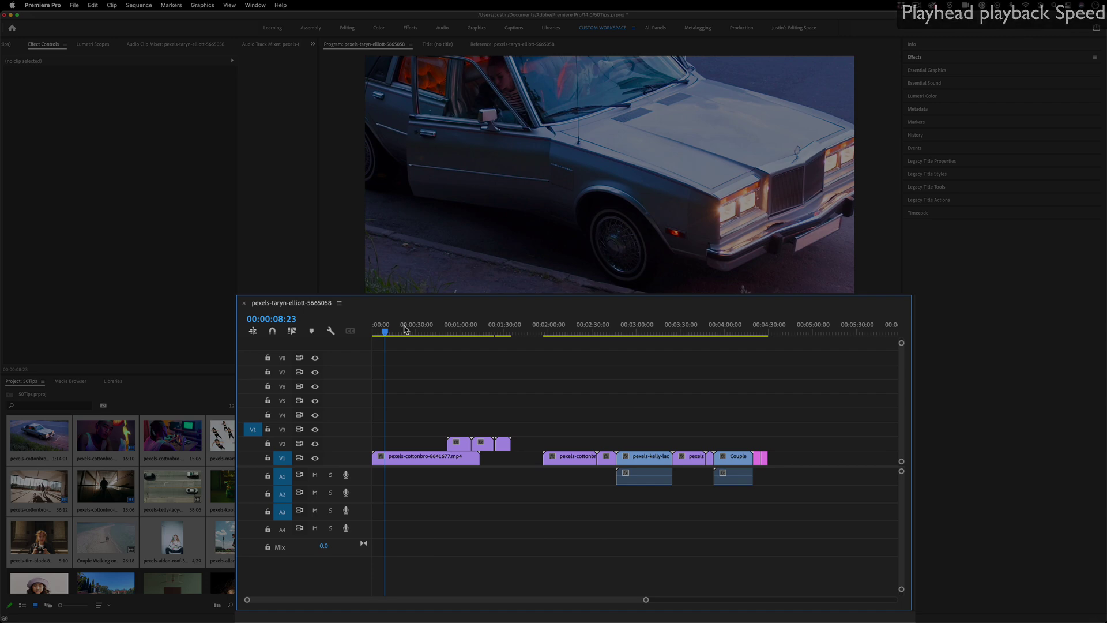
key("Home")
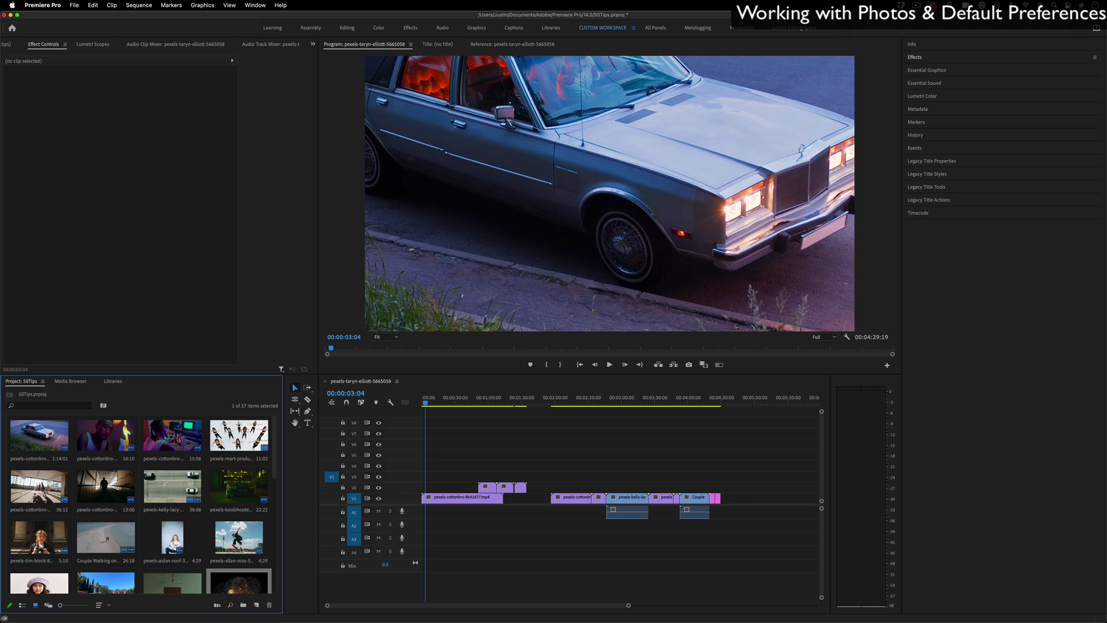
Put the girl-with-flowers and jumping-man photos on V4 above the car clip, girl first.
left_click_drag(238, 536, 424, 466)
left_click_drag(628, 605, 388, 593)
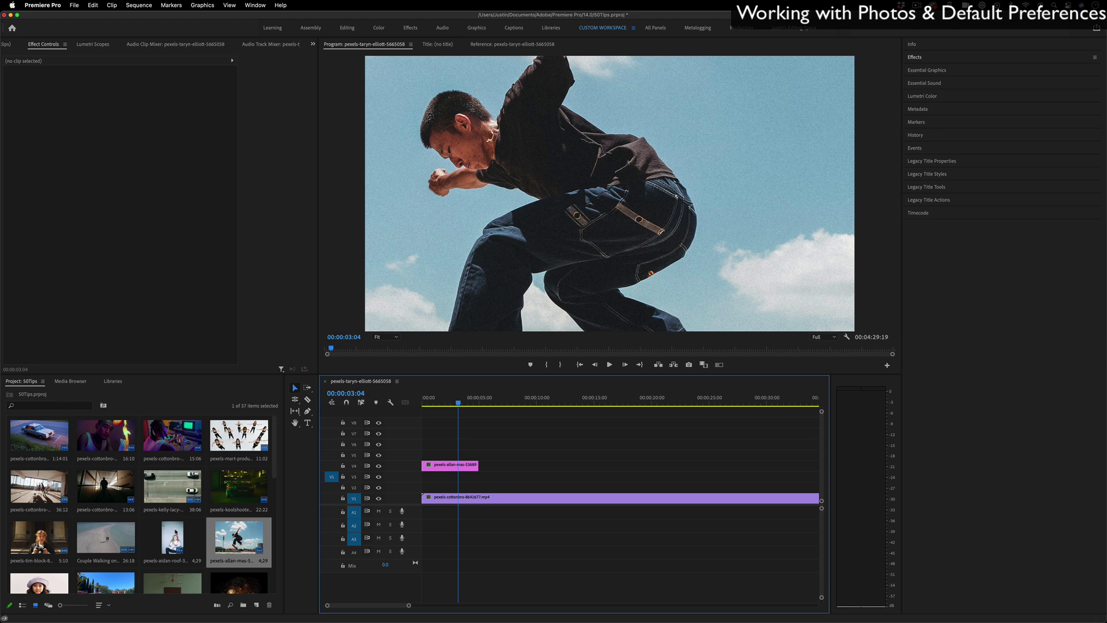
left_click(172, 539, "shift")
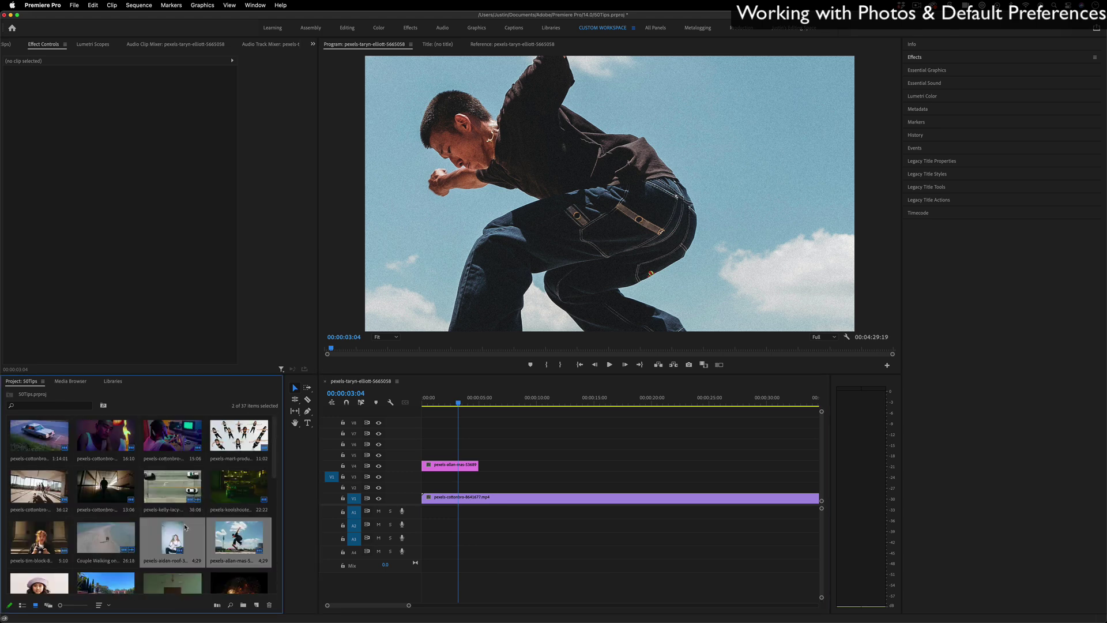
left_click_drag(185, 527, 502, 468)
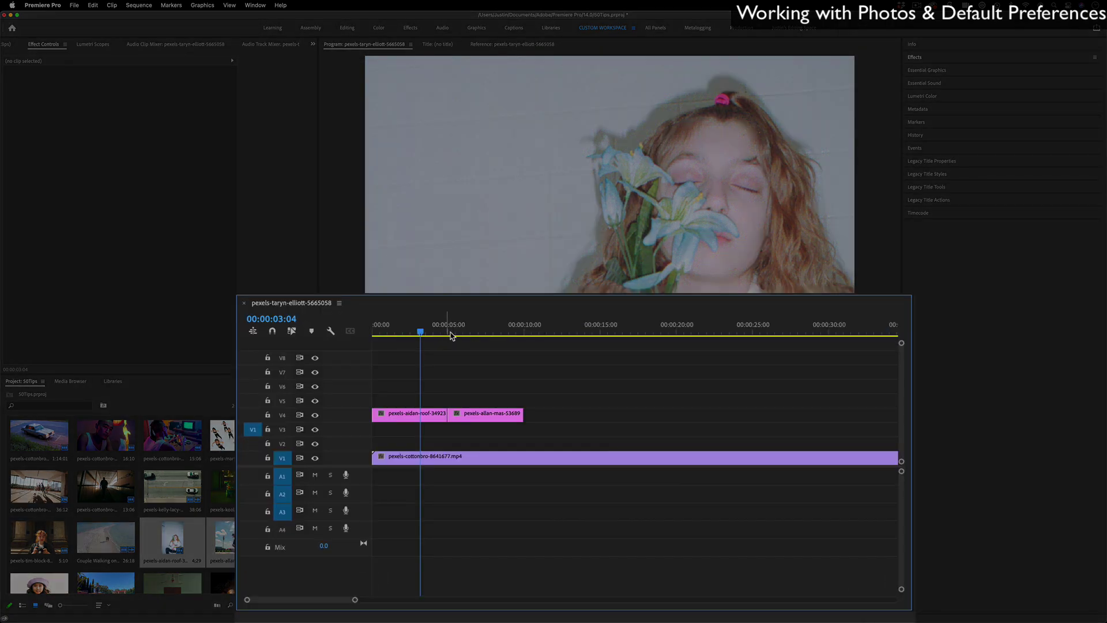
left_click_drag(451, 336, 453, 402)
Change the Timeline preference Still Image Default Duration from 5.00 to 3.00 seconds.
left_click(42, 5)
mouse_move(55, 34)
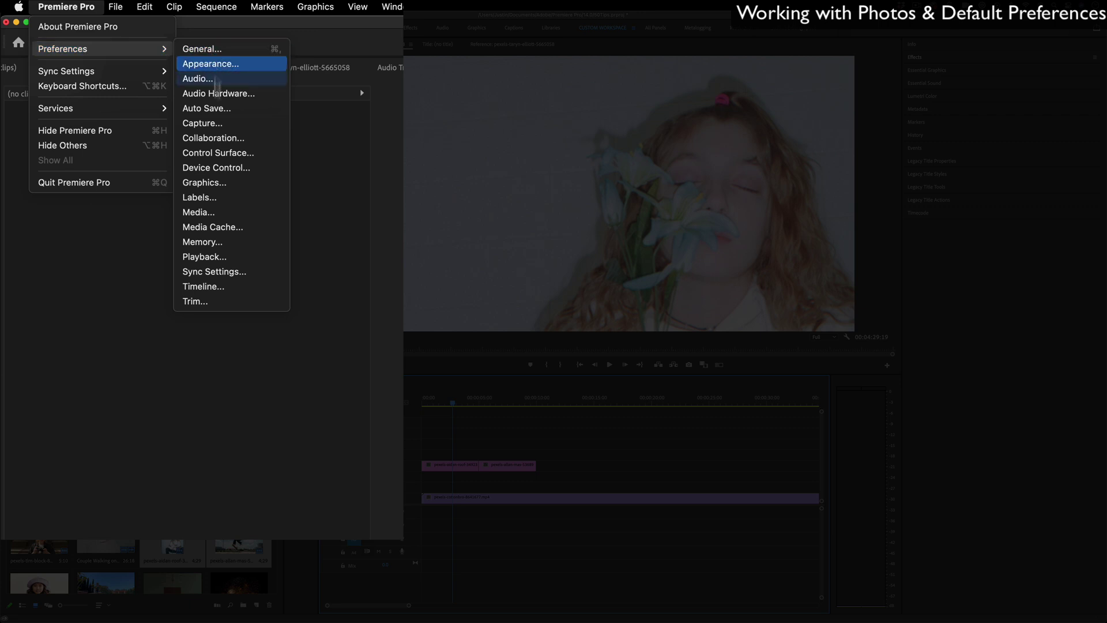
left_click(236, 208)
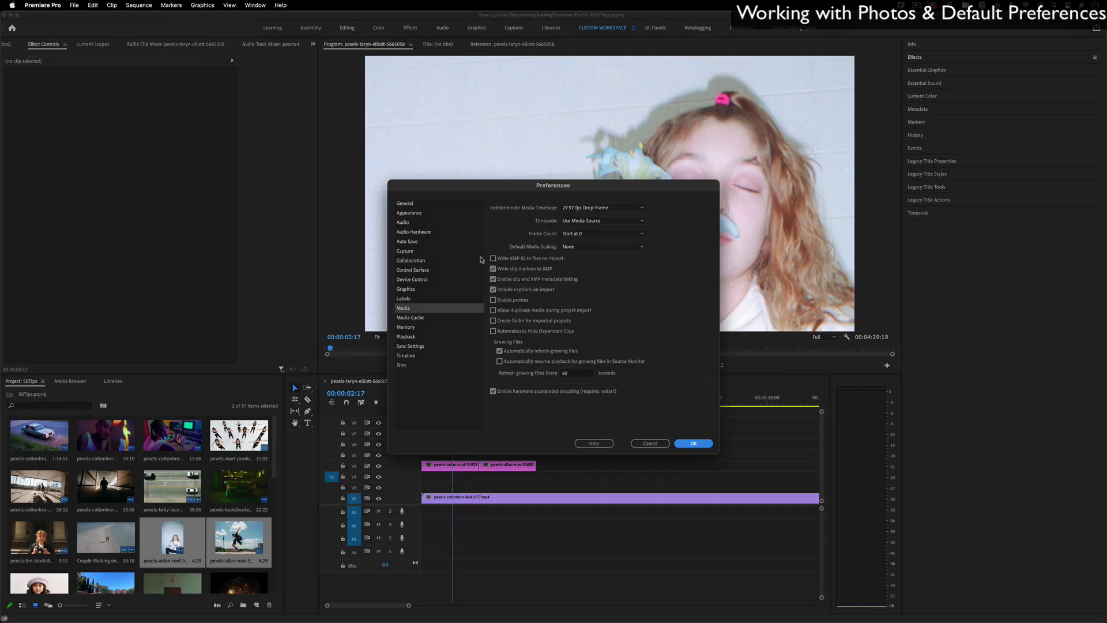
left_click(405, 355)
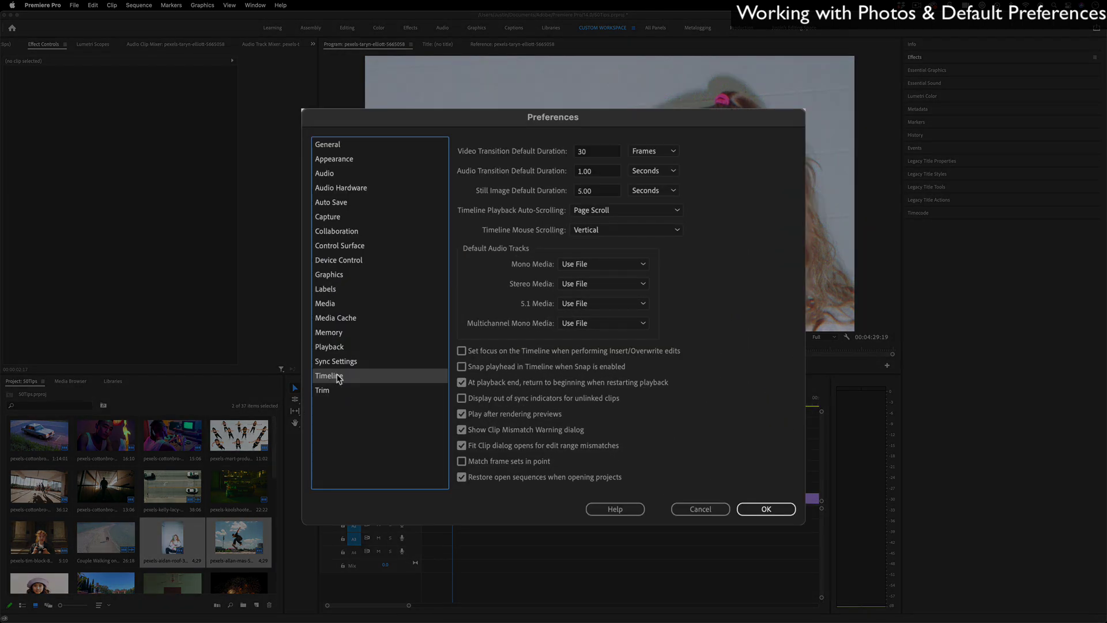
left_click(600, 192)
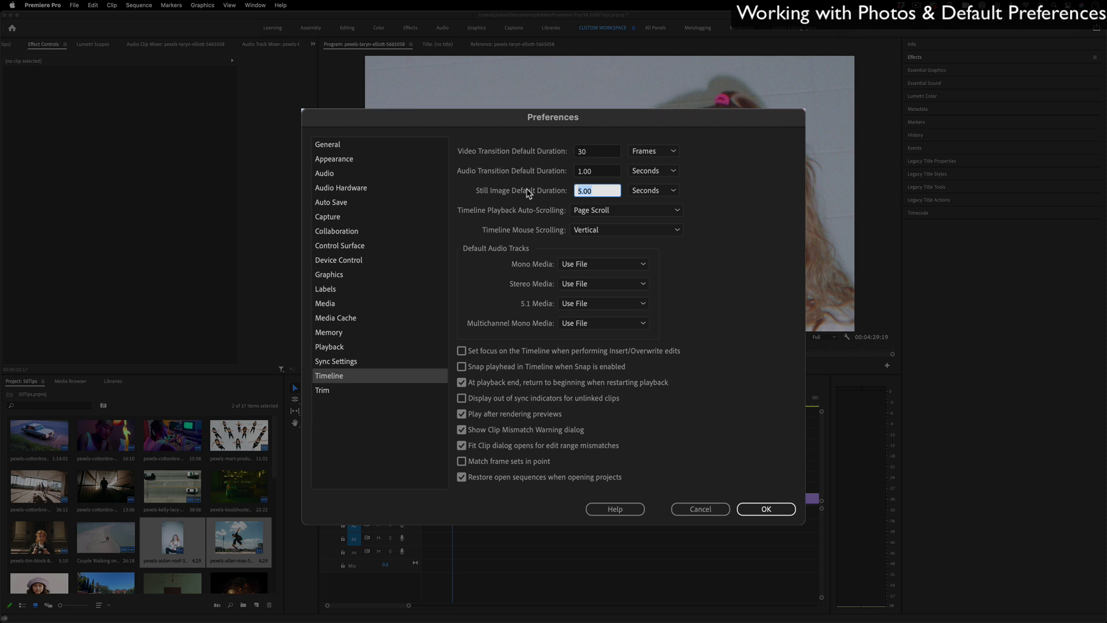
type("3")
left_click(727, 211)
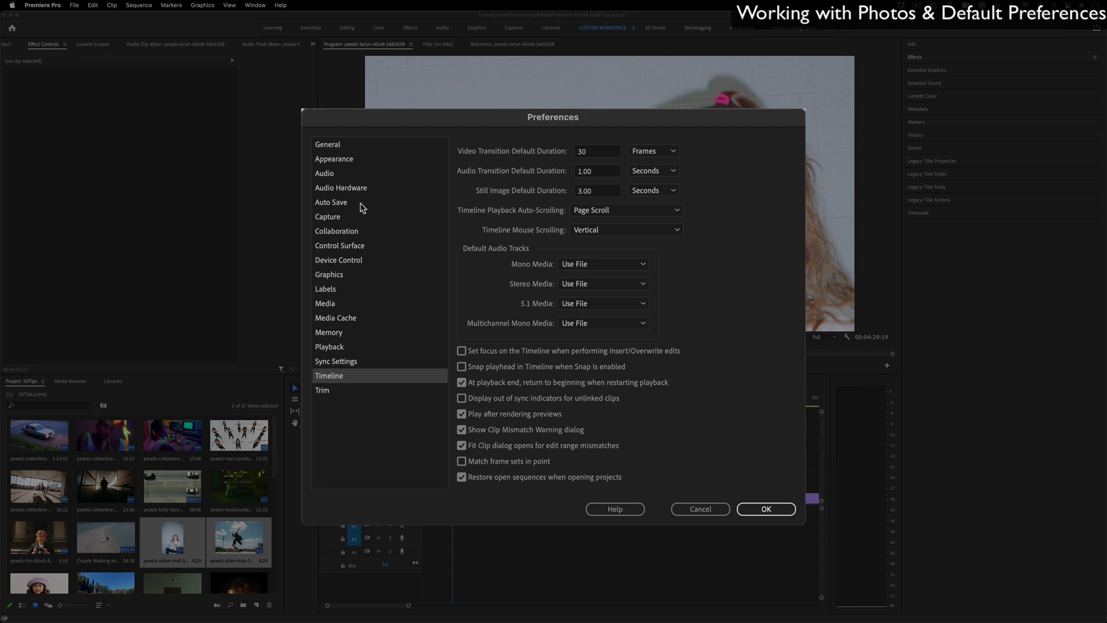
Browse the Auto Save, Memory, Appearance brightness, General and Labels preferences, then cancel the dialog.
left_click(362, 206)
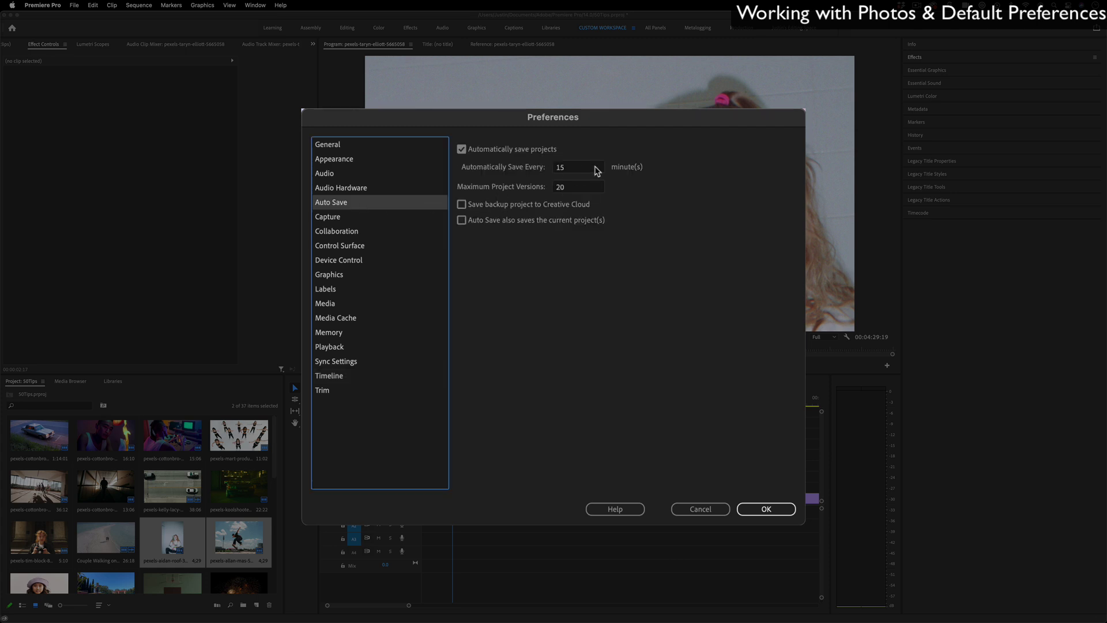
left_click(360, 331)
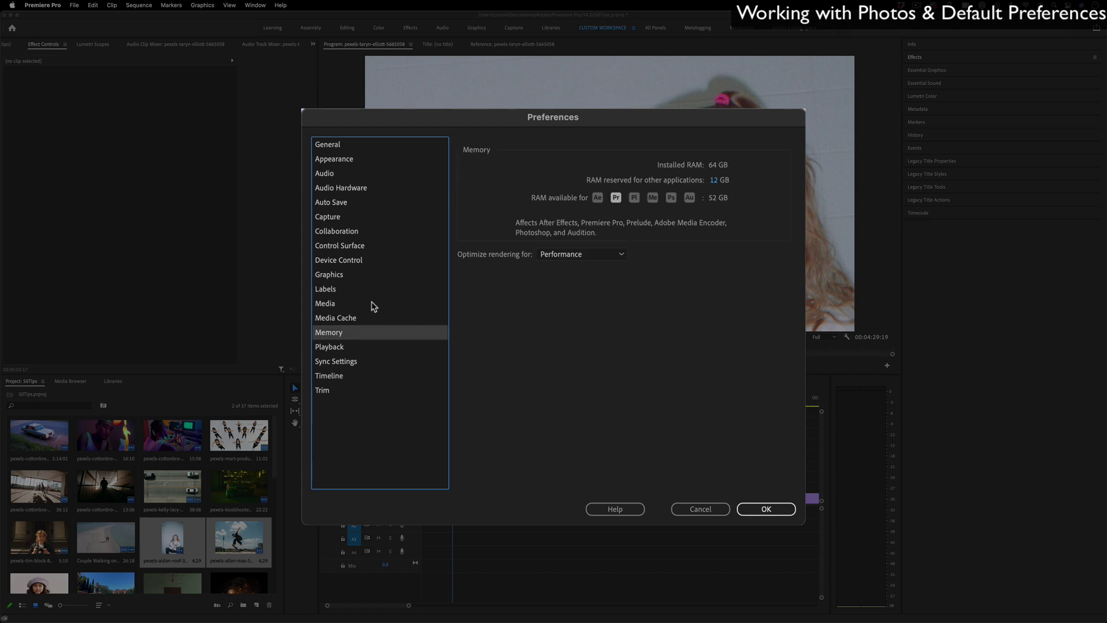
left_click(346, 159)
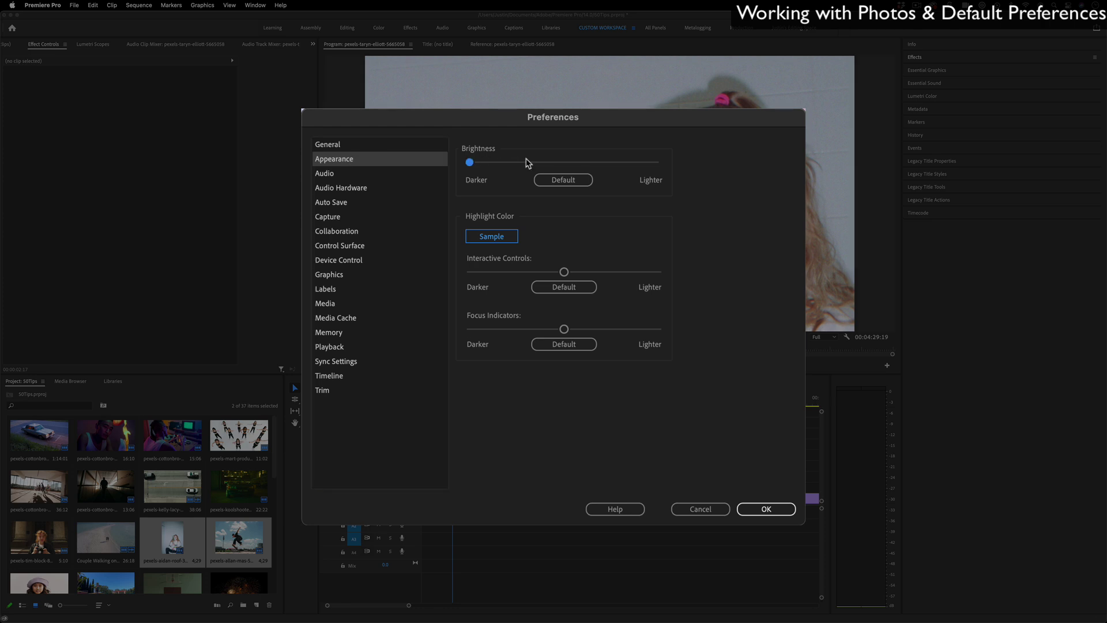
left_click_drag(469, 162, 403, 164)
left_click(392, 144)
left_click(384, 292)
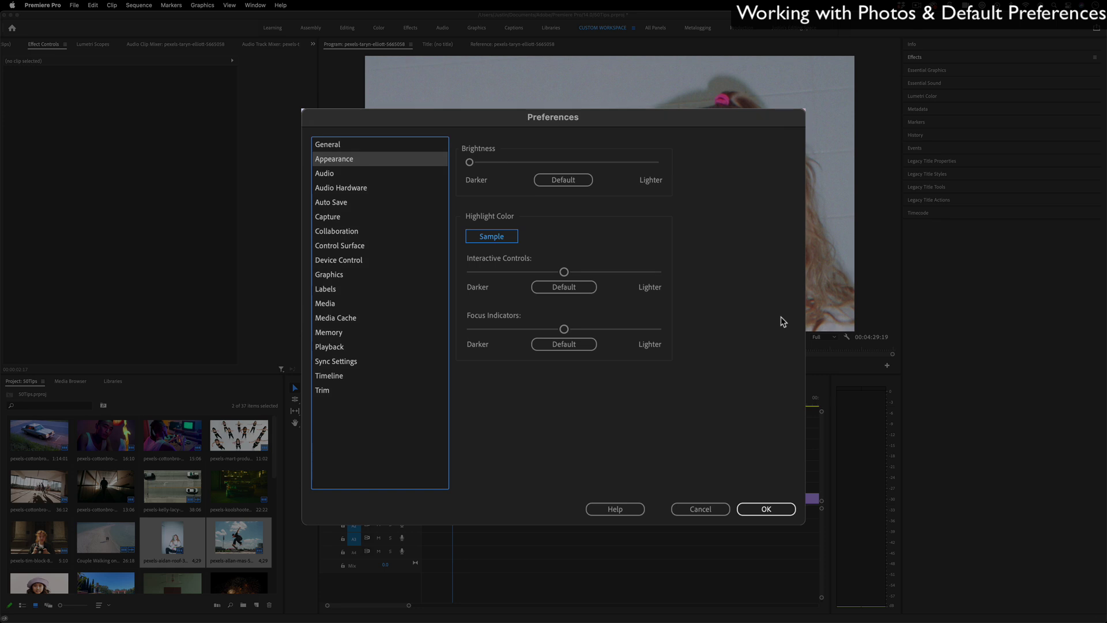
left_click(357, 203)
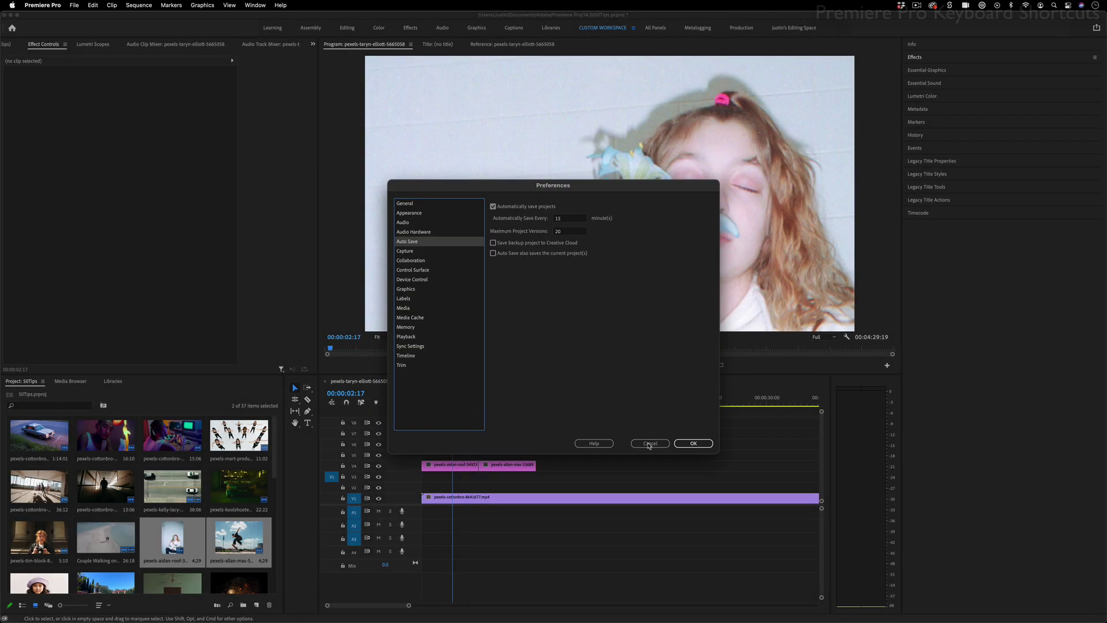
left_click(649, 443)
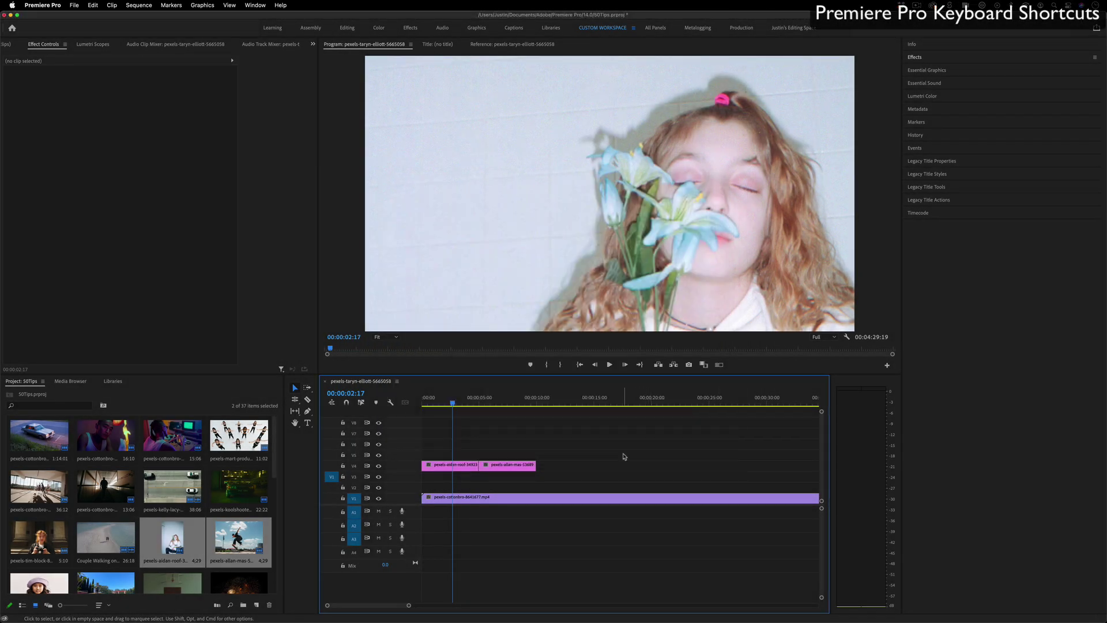
Open the Keyboard Shortcuts editor and clear the typed search text.
left_click(58, 5)
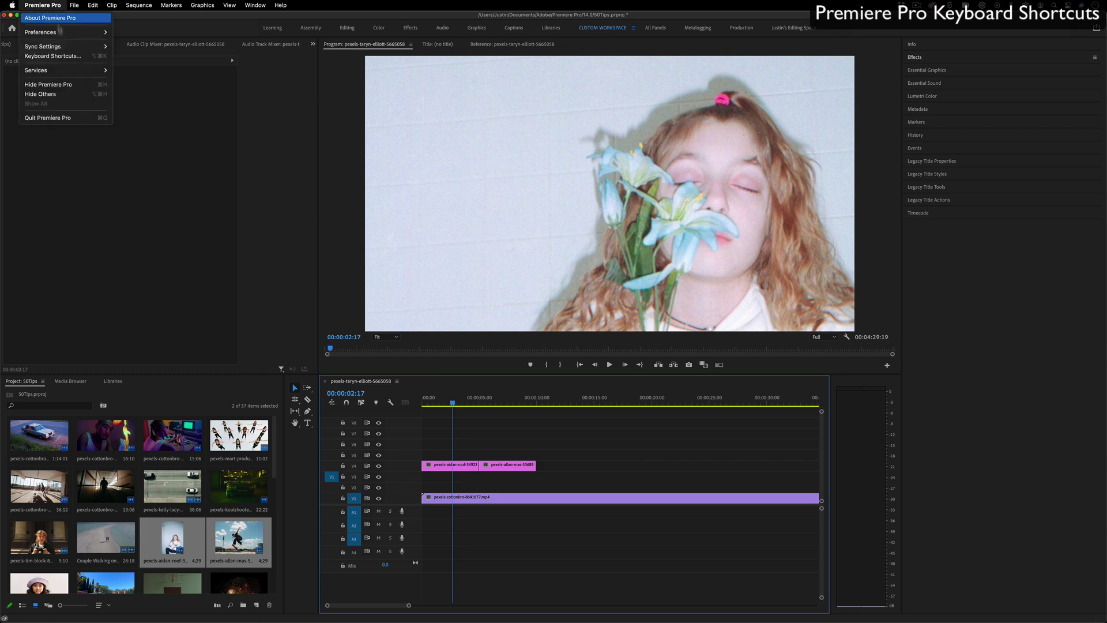
left_click(65, 58)
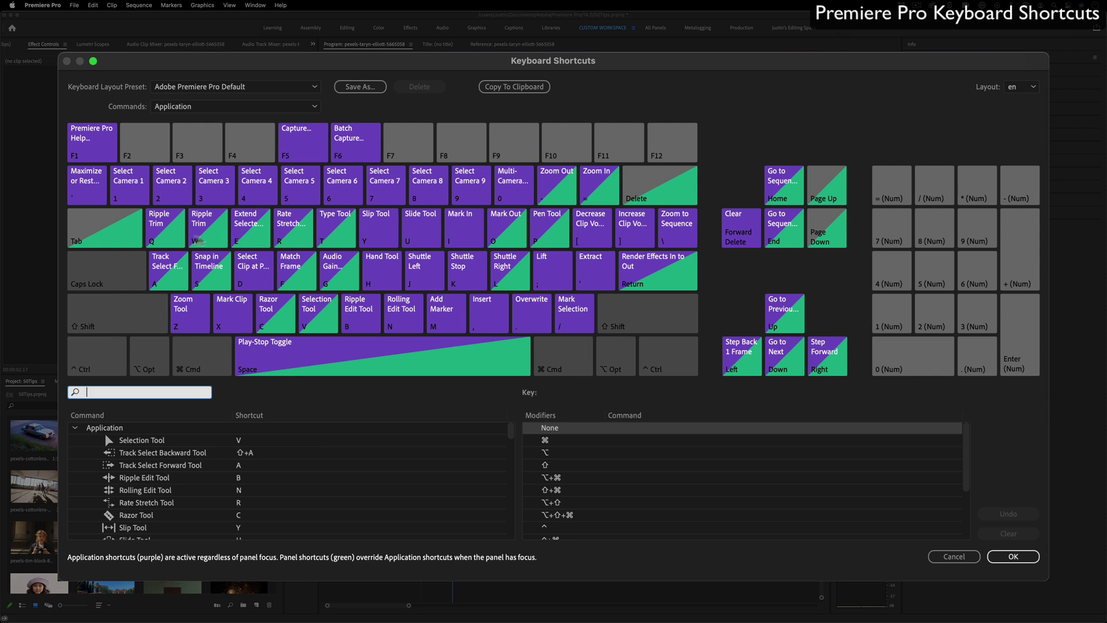
type("qw")
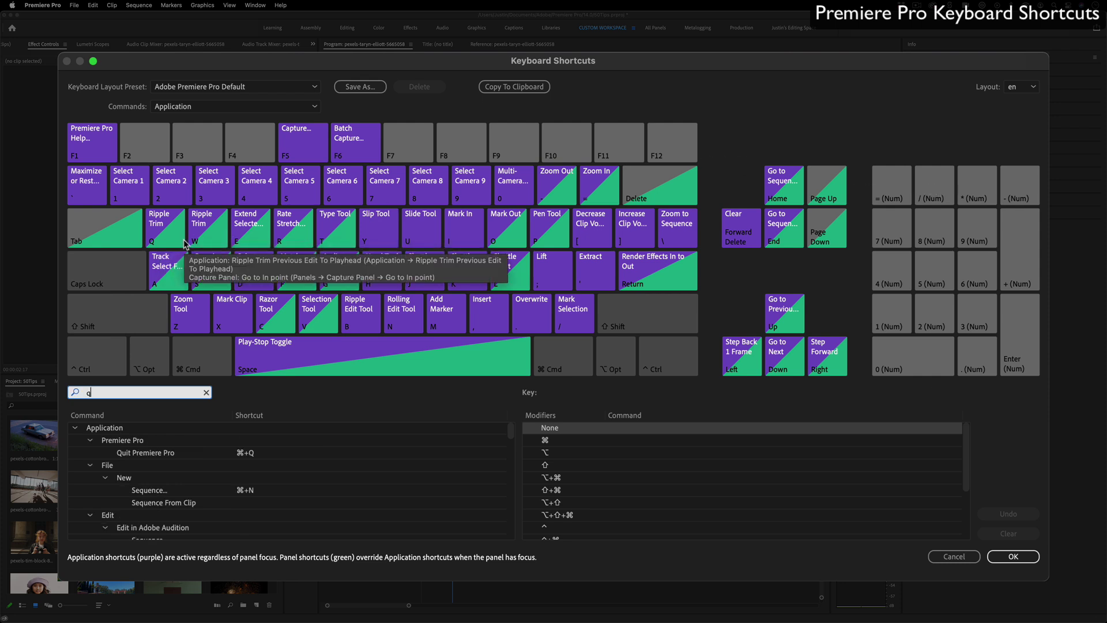
key("BackSpace")
key("BackSpace")
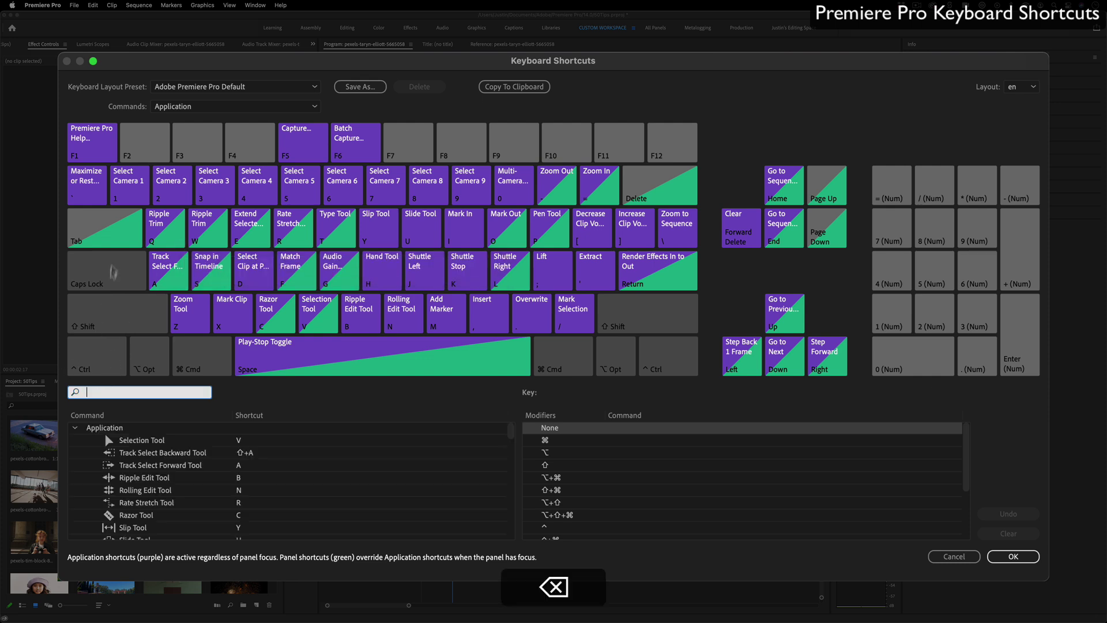
Check the commands on W and Q, previewing the Shift, Cmd and Opt modifier maps.
left_click(207, 228)
left_click(161, 229)
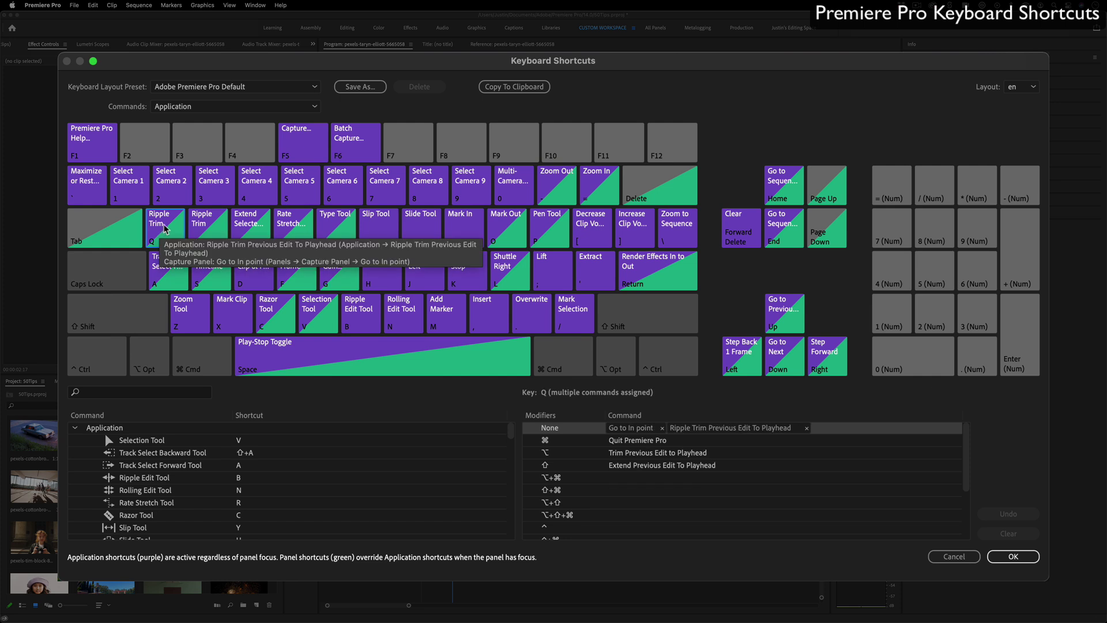
key("shift")
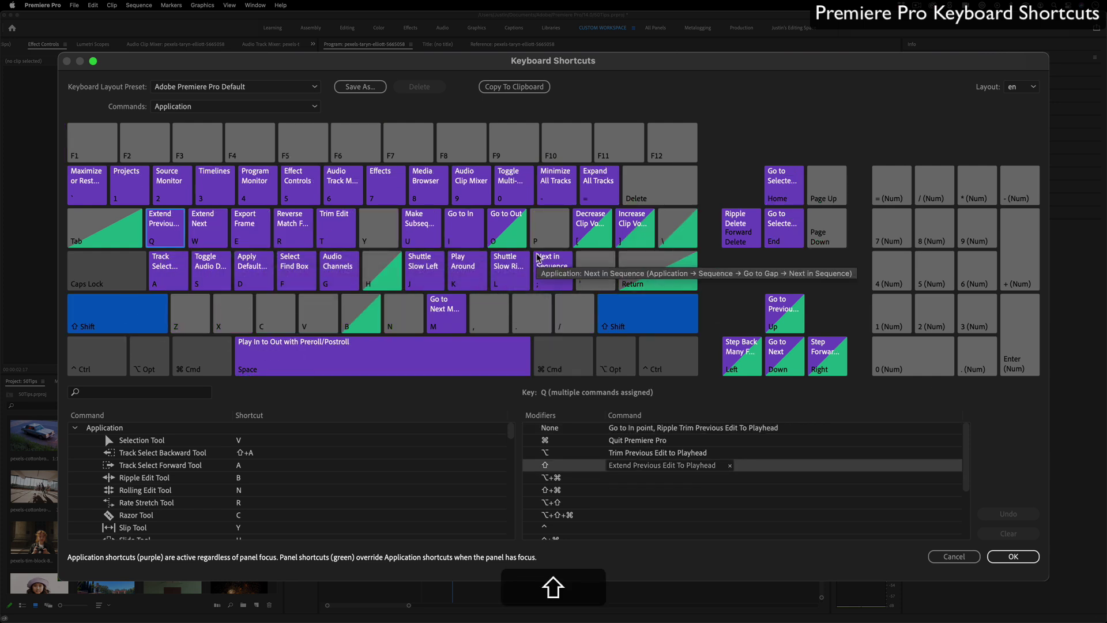
key("super")
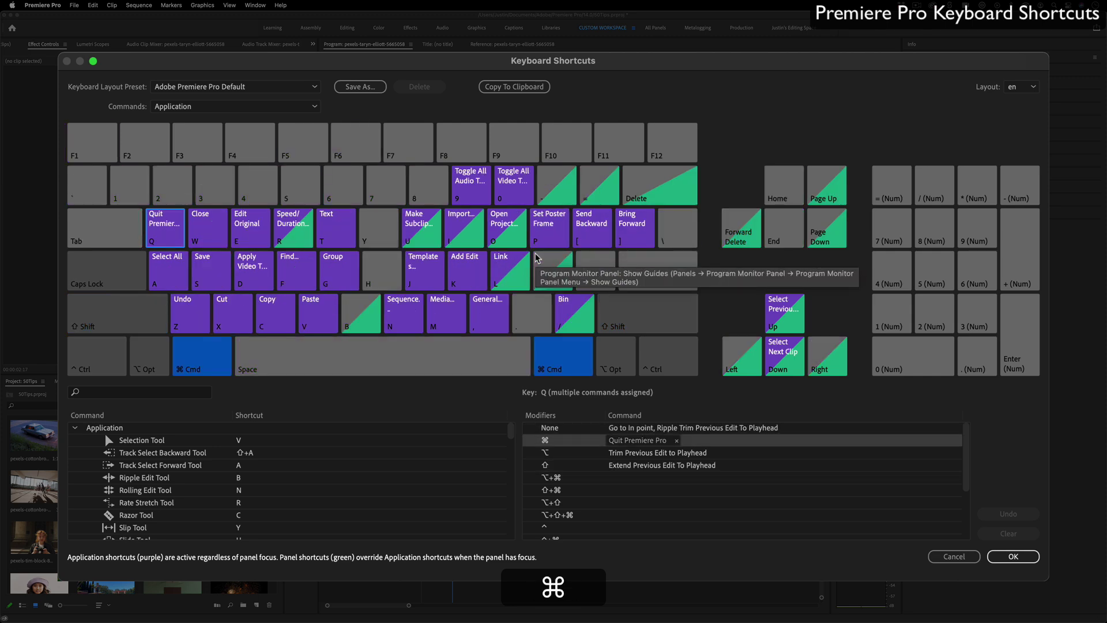
key("alt")
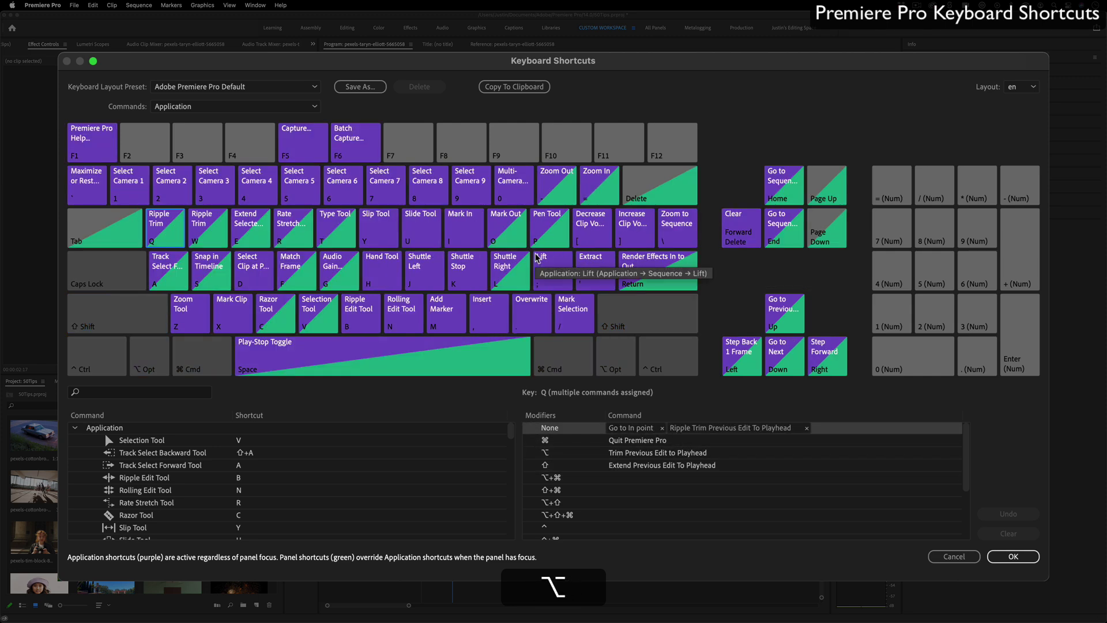
key("shift")
Review the Selection and Razor Tool shortcuts, then keep the Adobe Premiere Pro Default preset.
key("super")
key("alt")
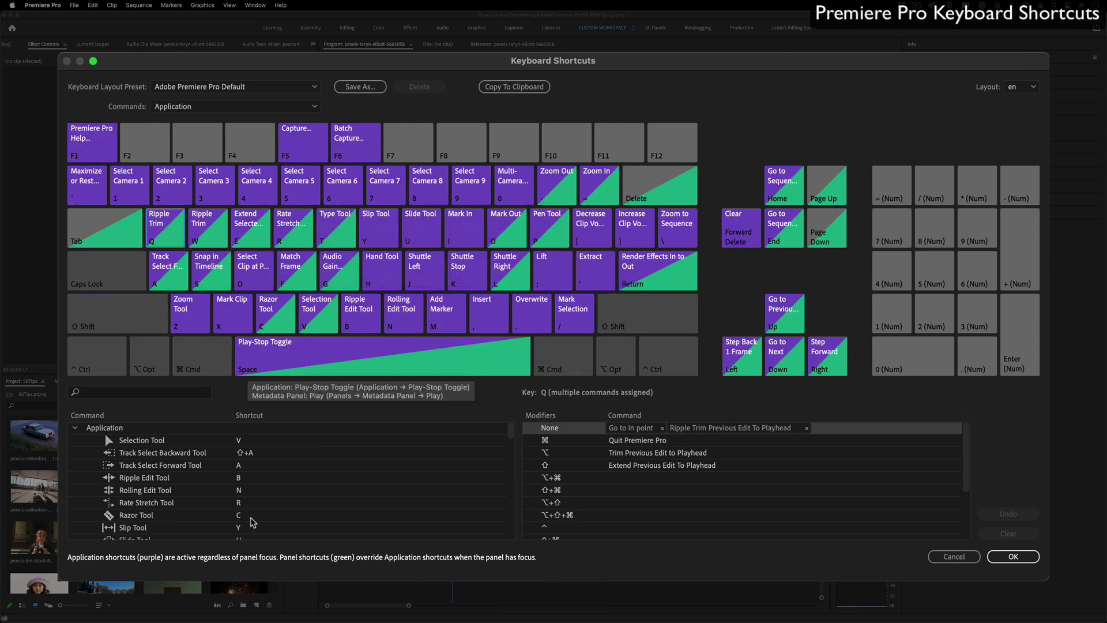
left_click(180, 490)
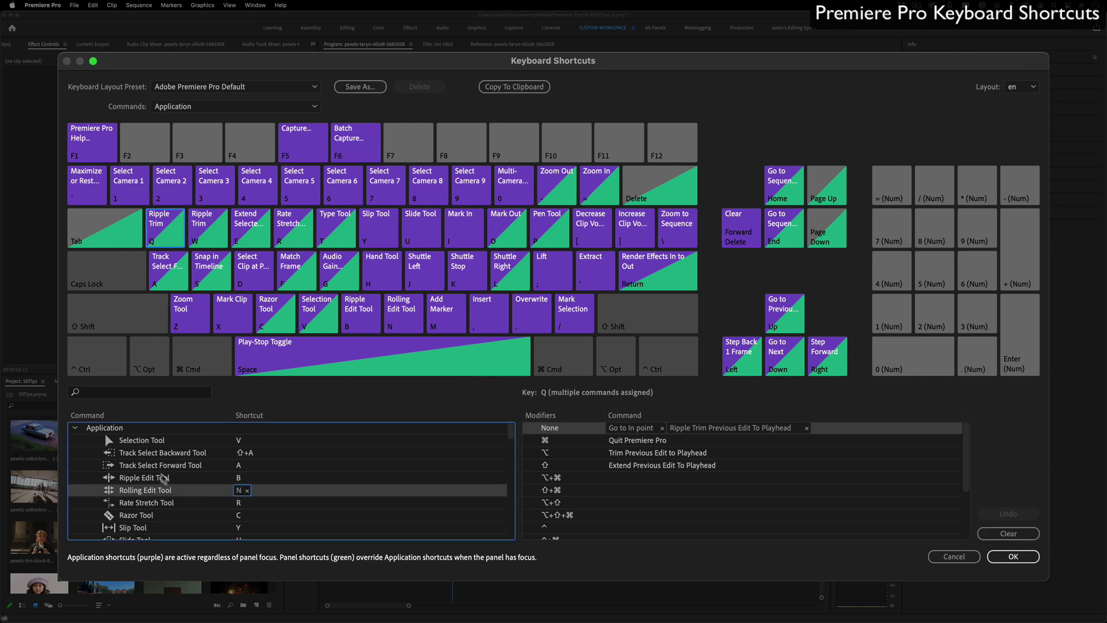
left_click(238, 442)
left_click(283, 441)
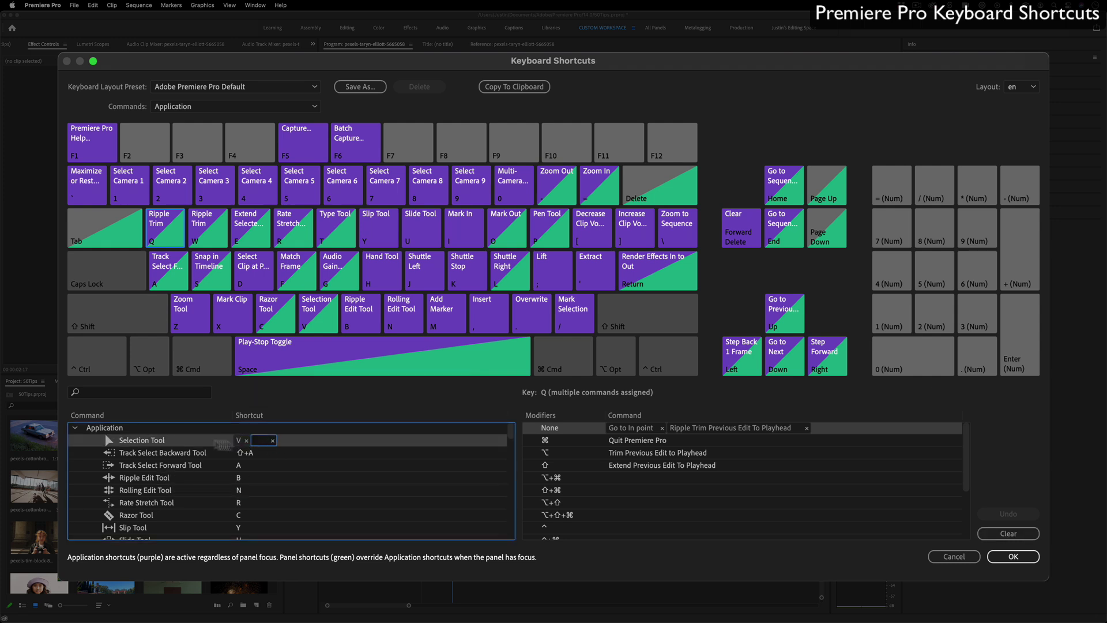
left_click(238, 515)
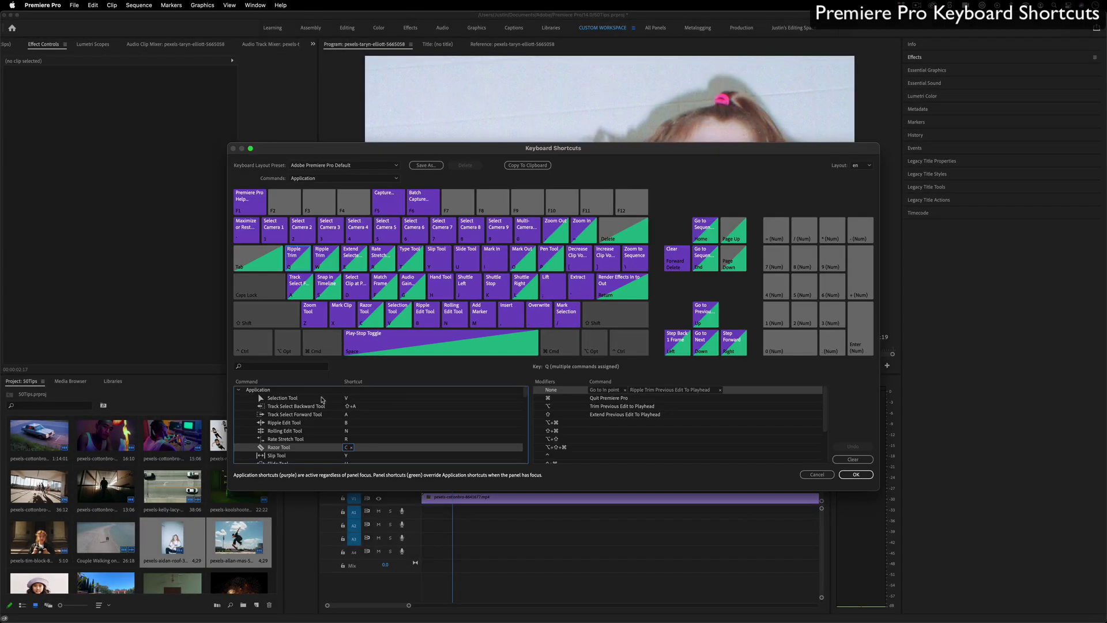
left_click(322, 399)
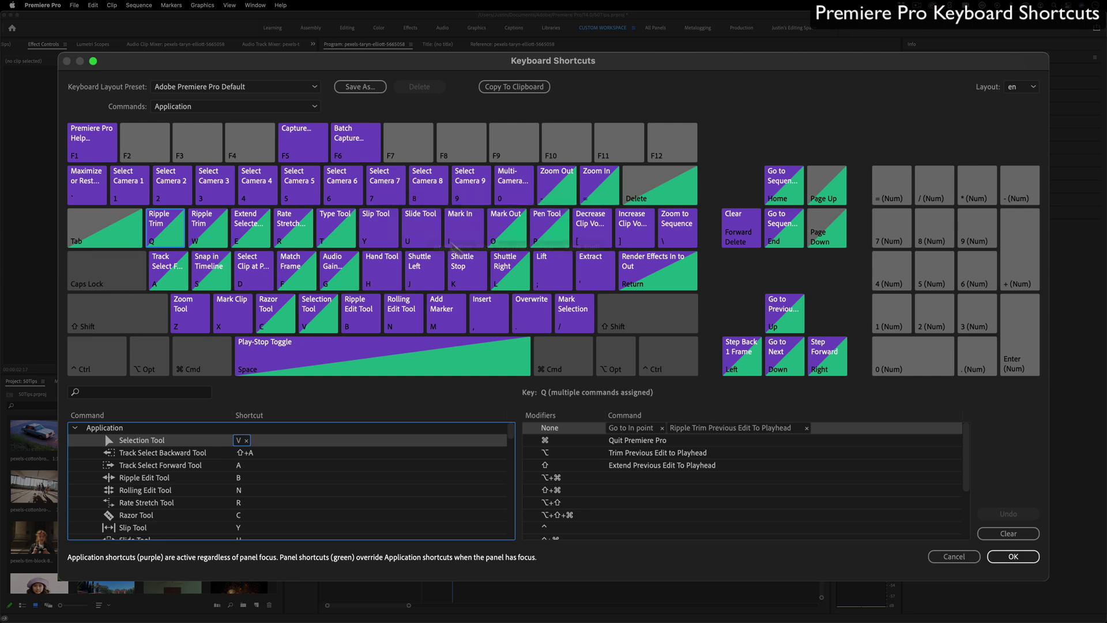
left_click(196, 86)
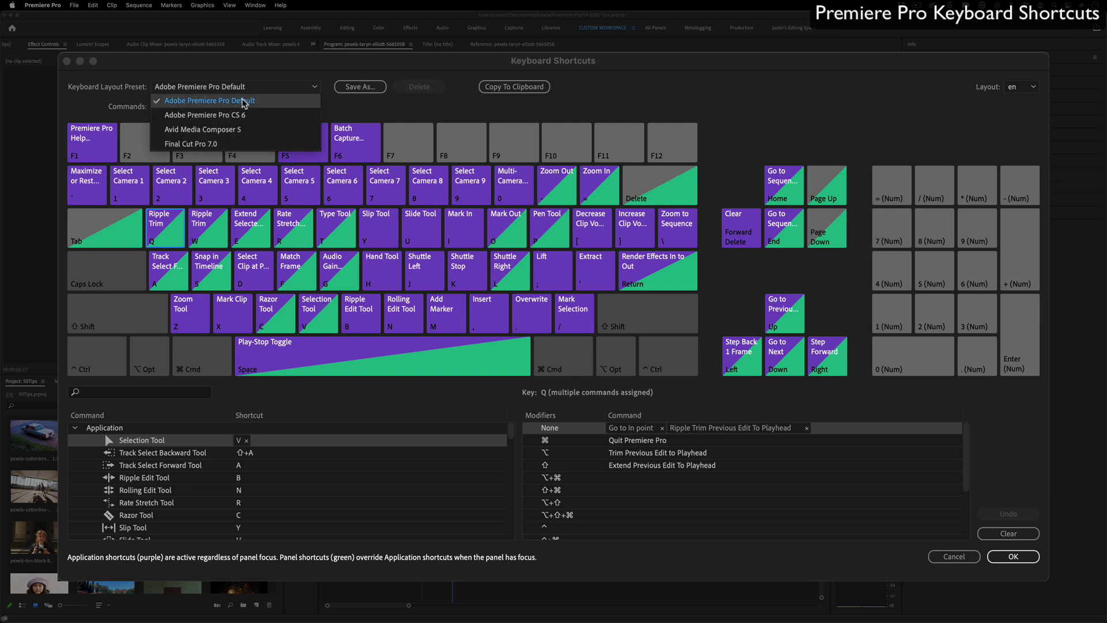
left_click(263, 92)
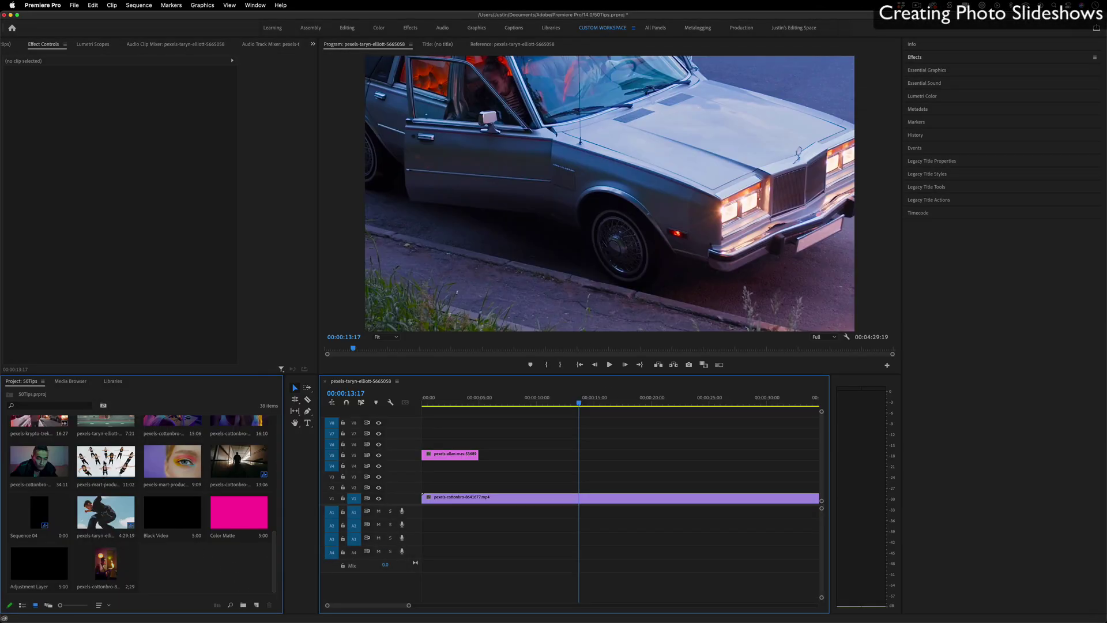
Place four photos back-to-back on V4 and delete the two clips on V5 and V6.
left_click_drag(107, 547, 417, 453)
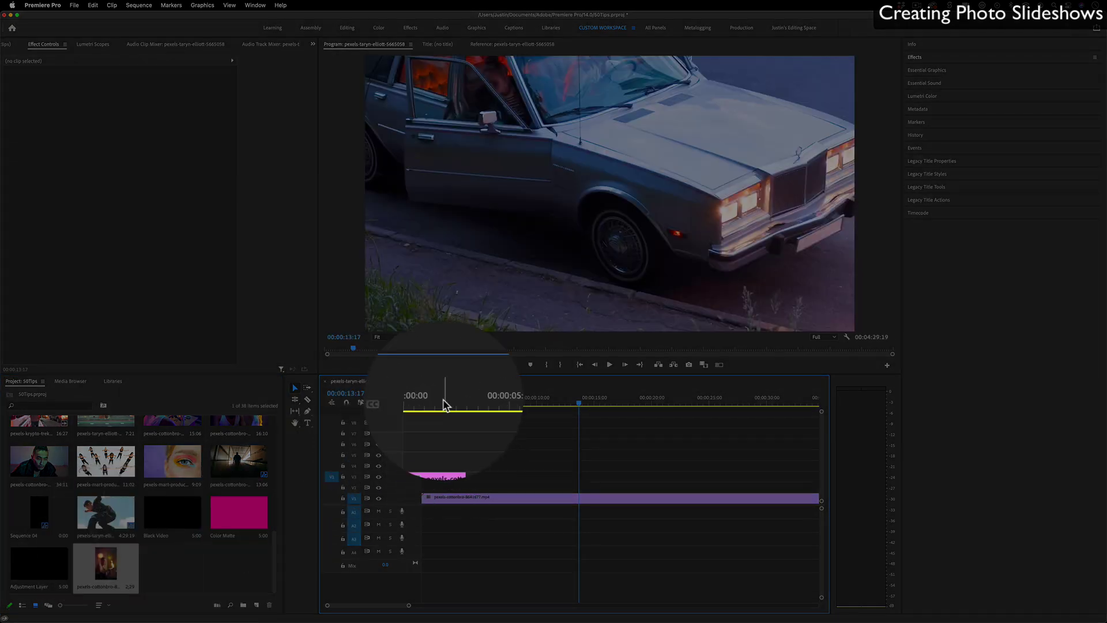
left_click(432, 403)
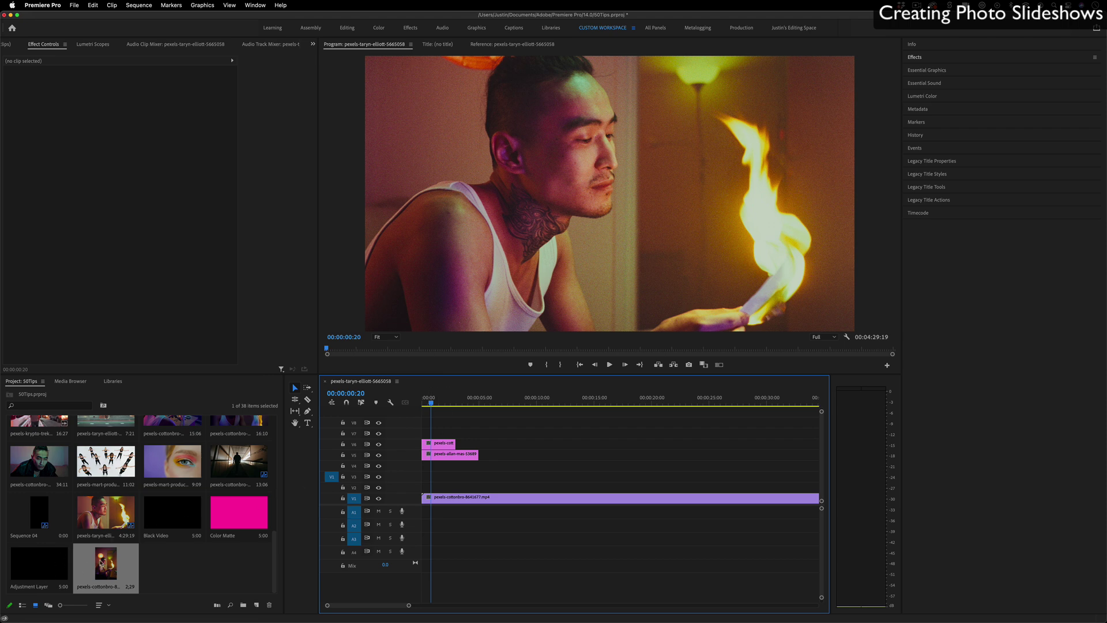
left_click_drag(138, 558, 424, 459)
key("BackSpace")
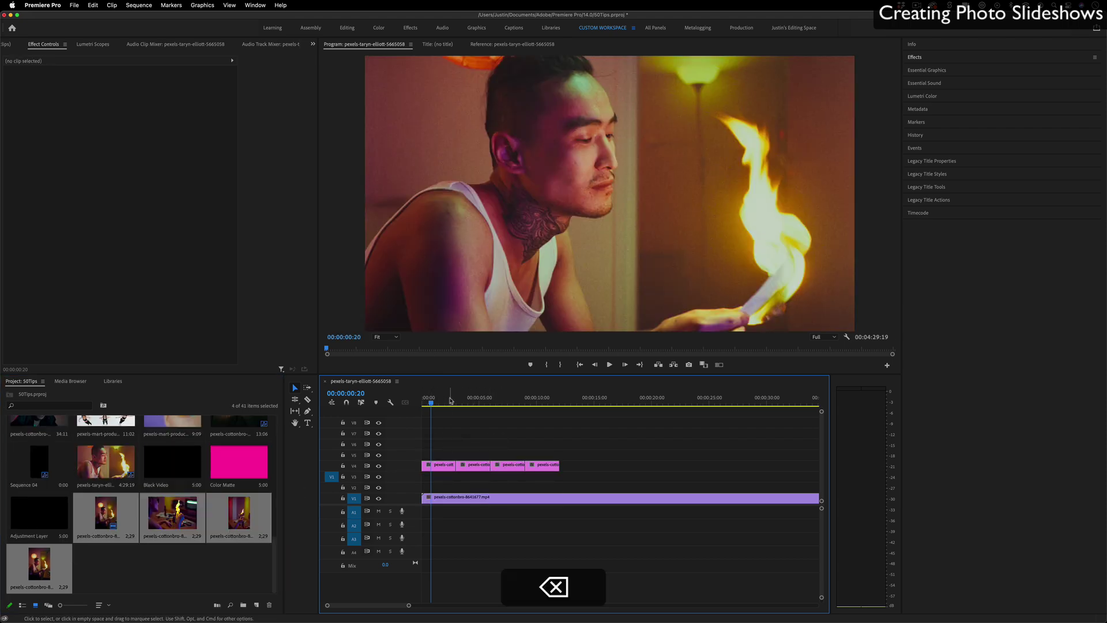
left_click_drag(448, 400, 460, 401)
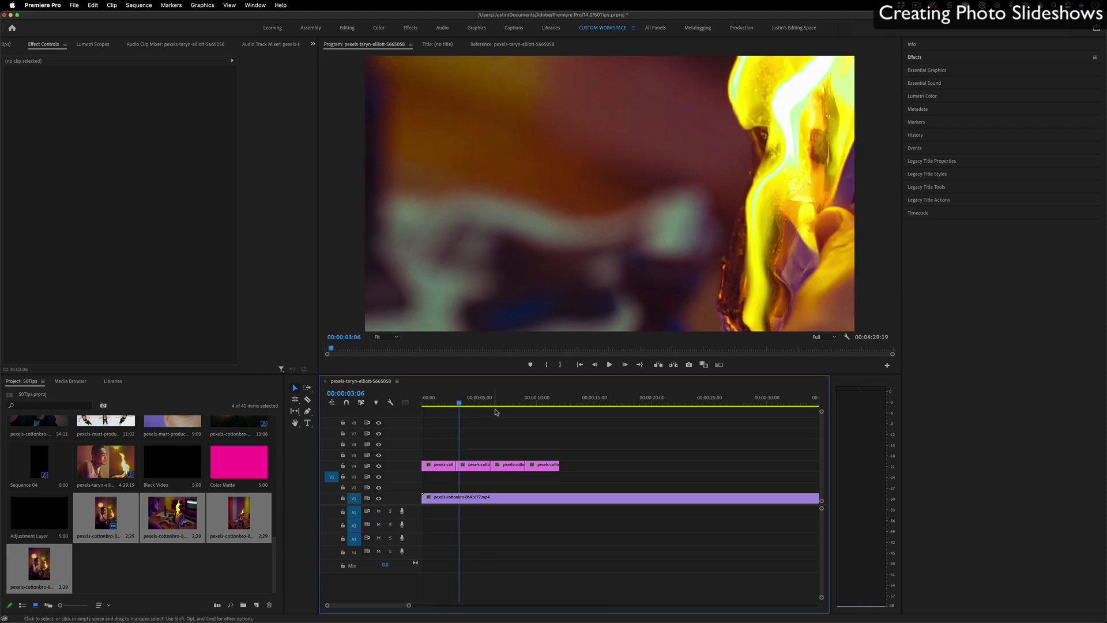
left_click_drag(685, 433, 402, 477)
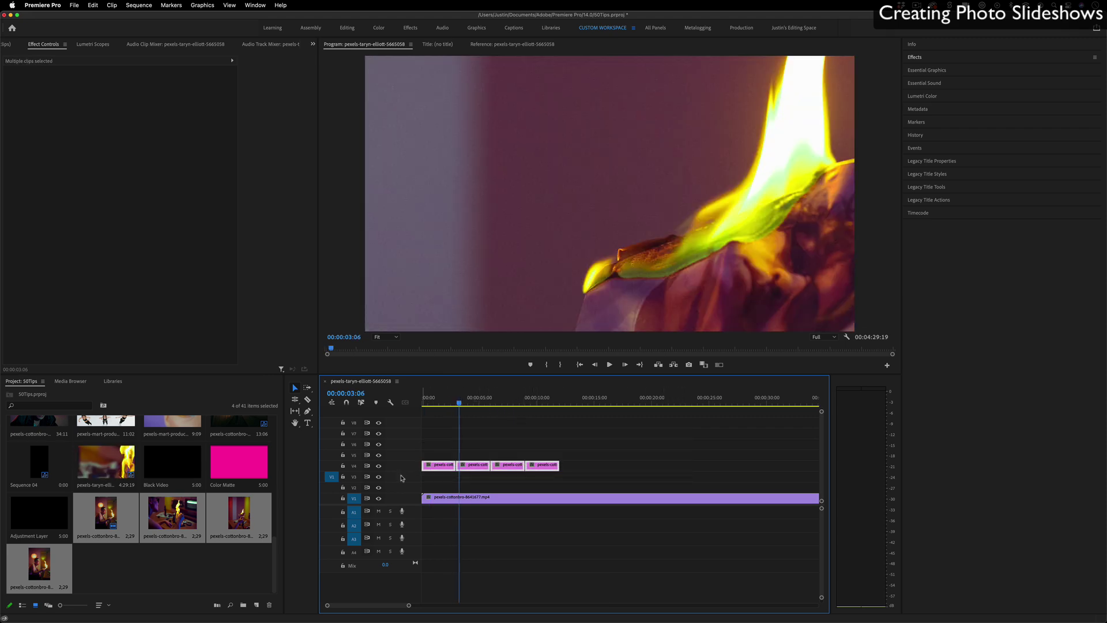
left_click(639, 448)
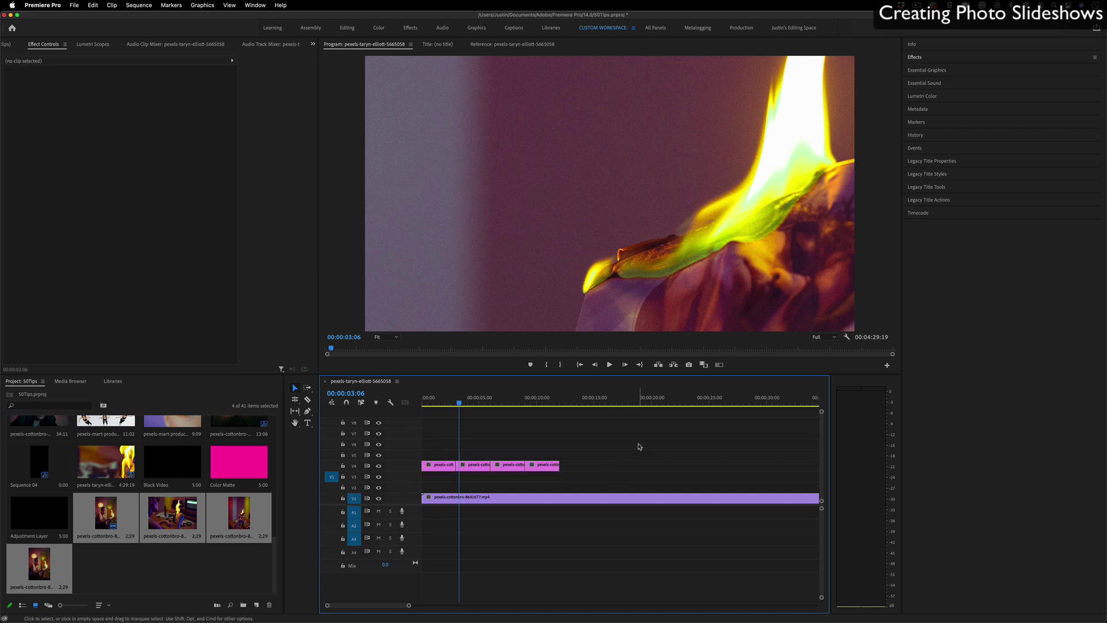
Apply the default Cross Dissolve at the first V4 edit point and select it in Effect Controls.
right_click(460, 466)
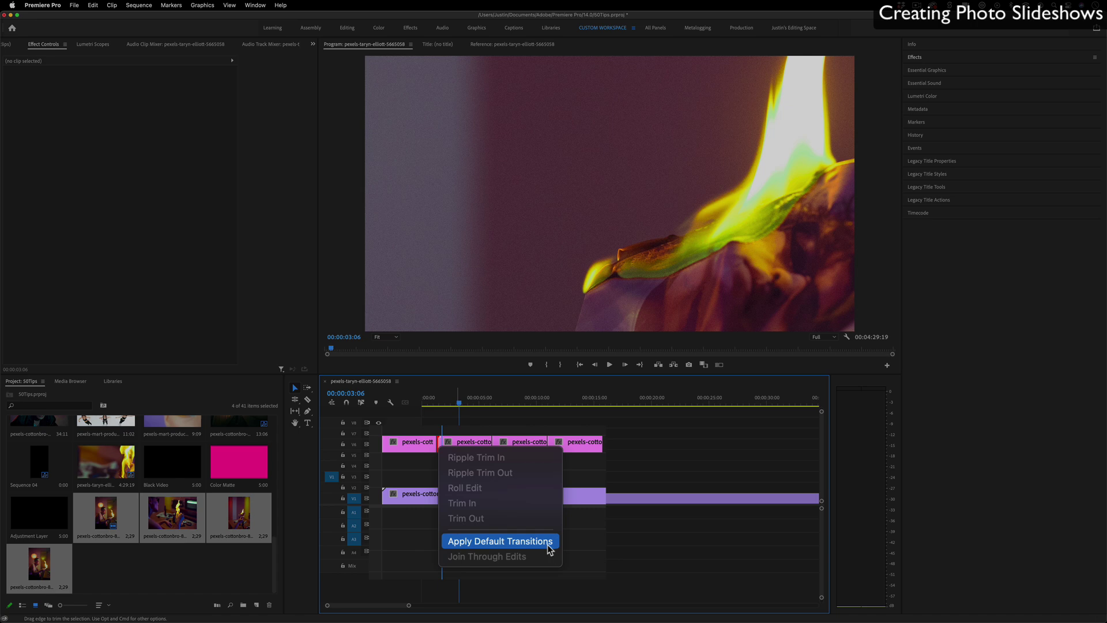
left_click(550, 549)
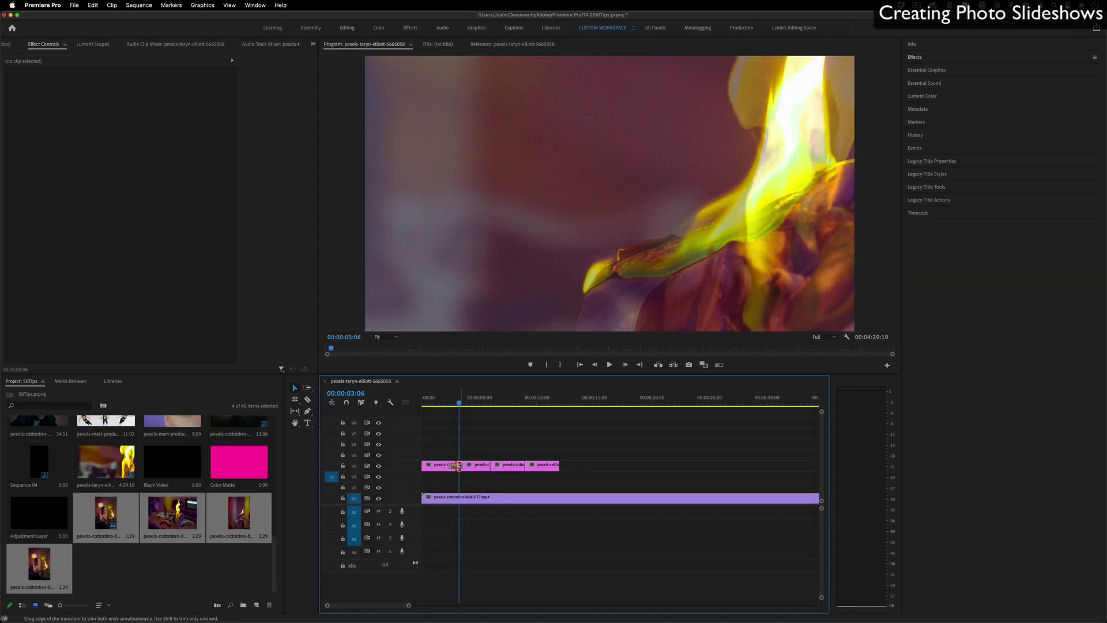
left_click(439, 445)
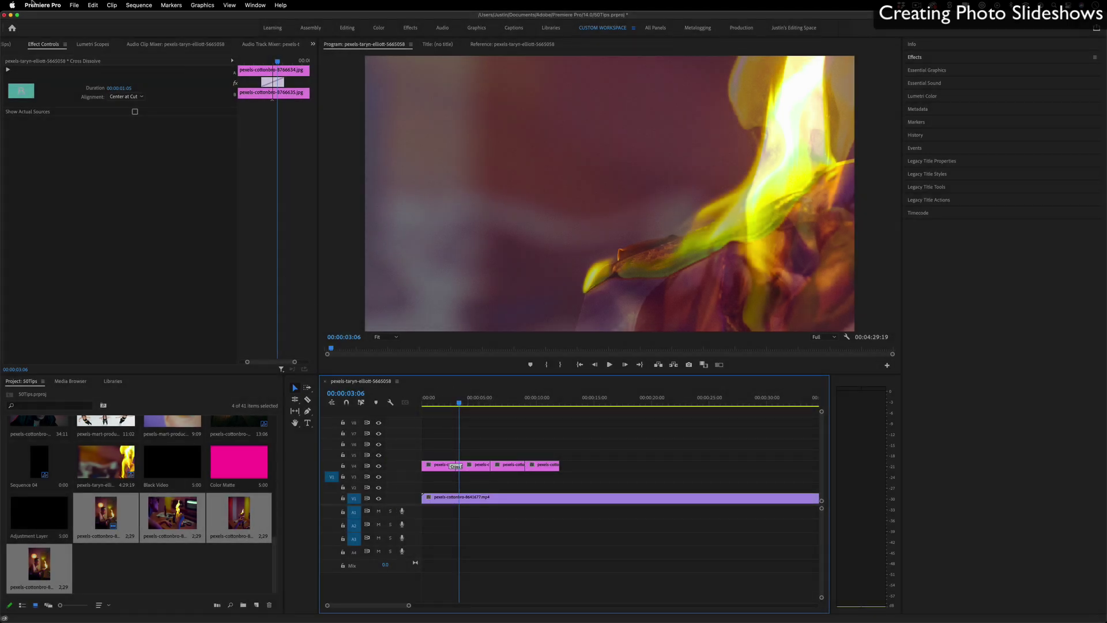
left_click(34, 5)
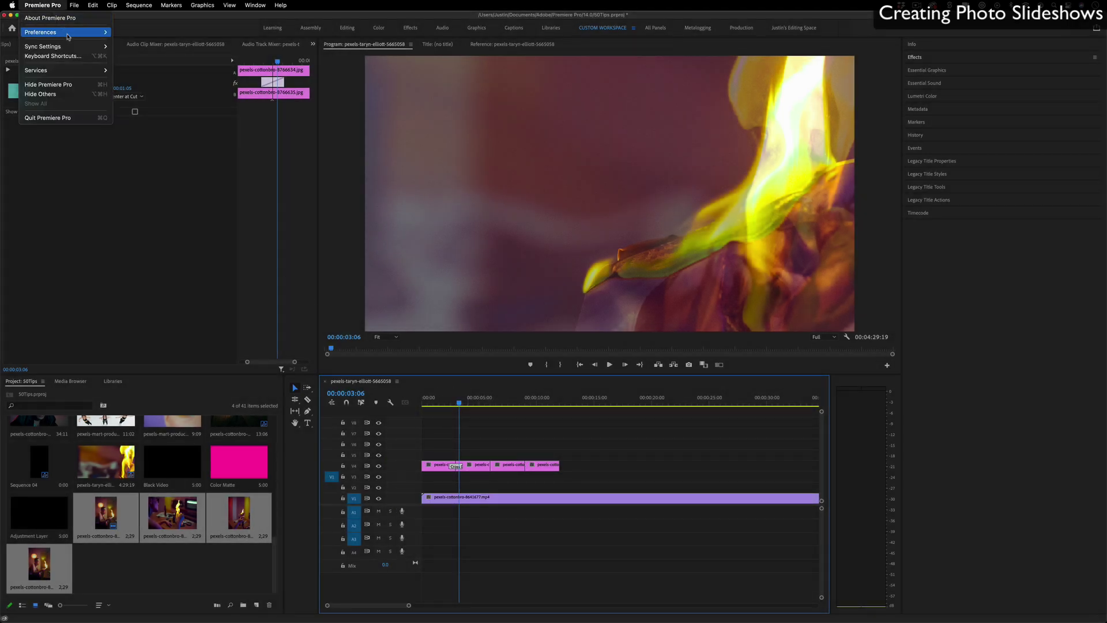
mouse_move(104, 33)
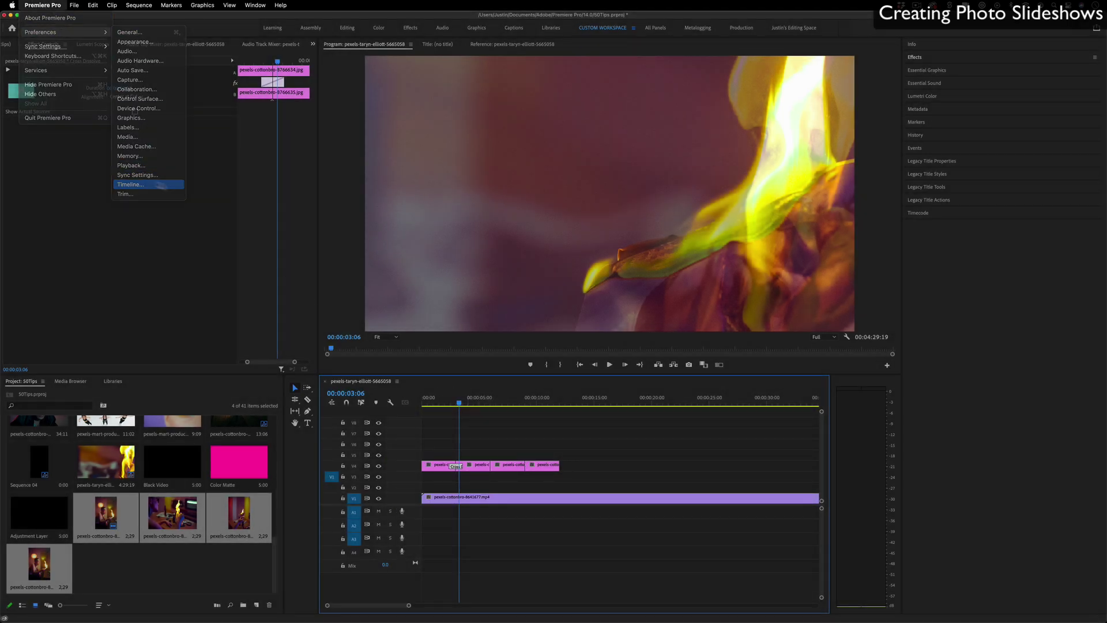
left_click(130, 184)
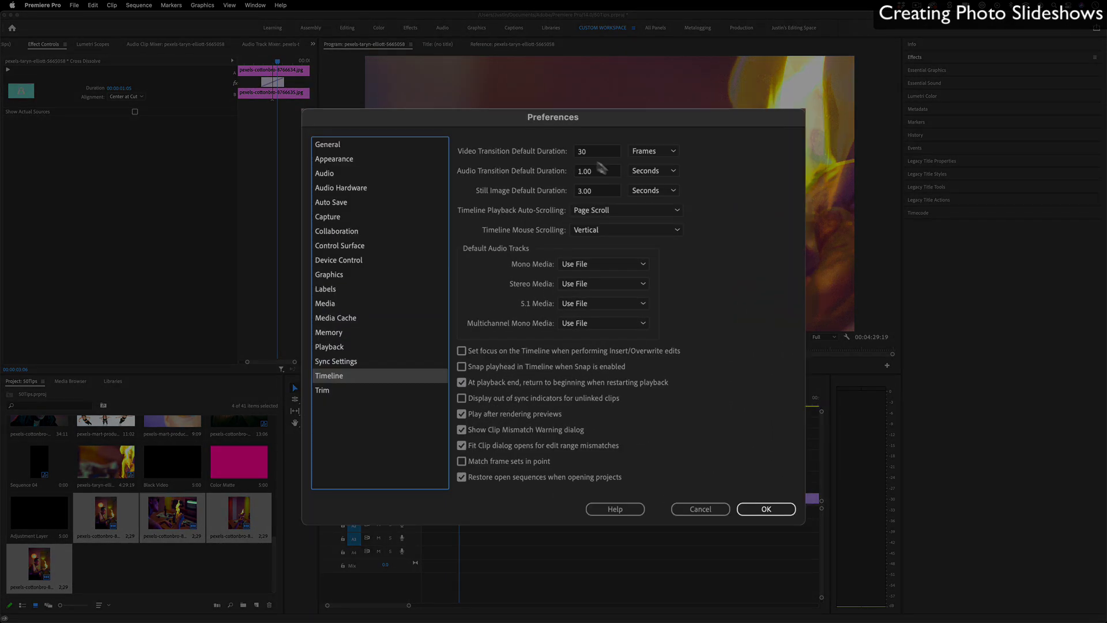
double_click(589, 208)
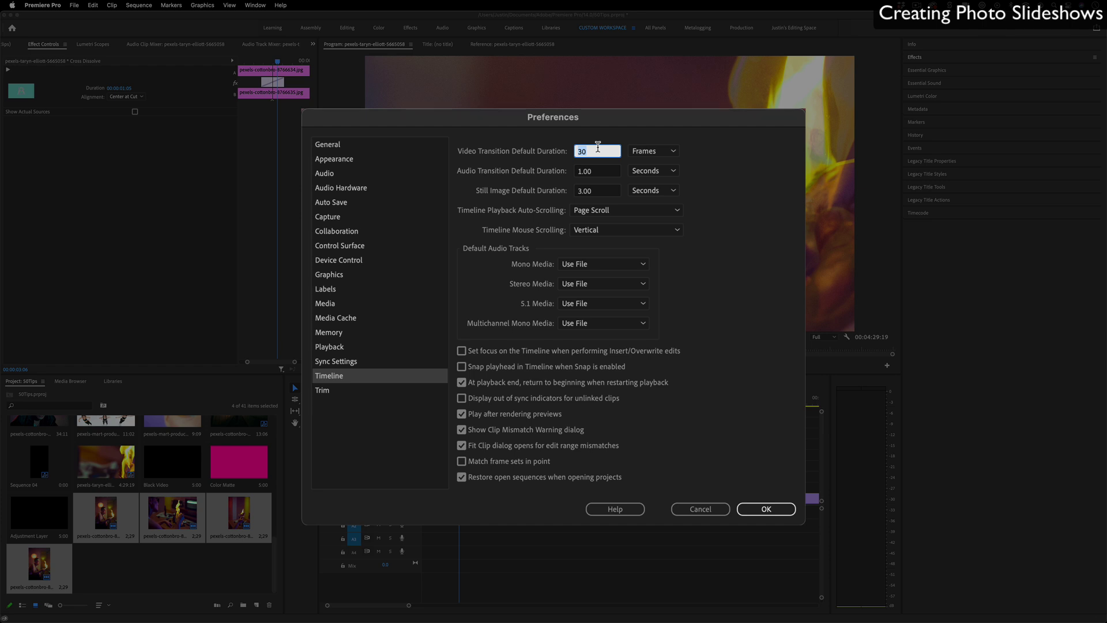
left_click(324, 304)
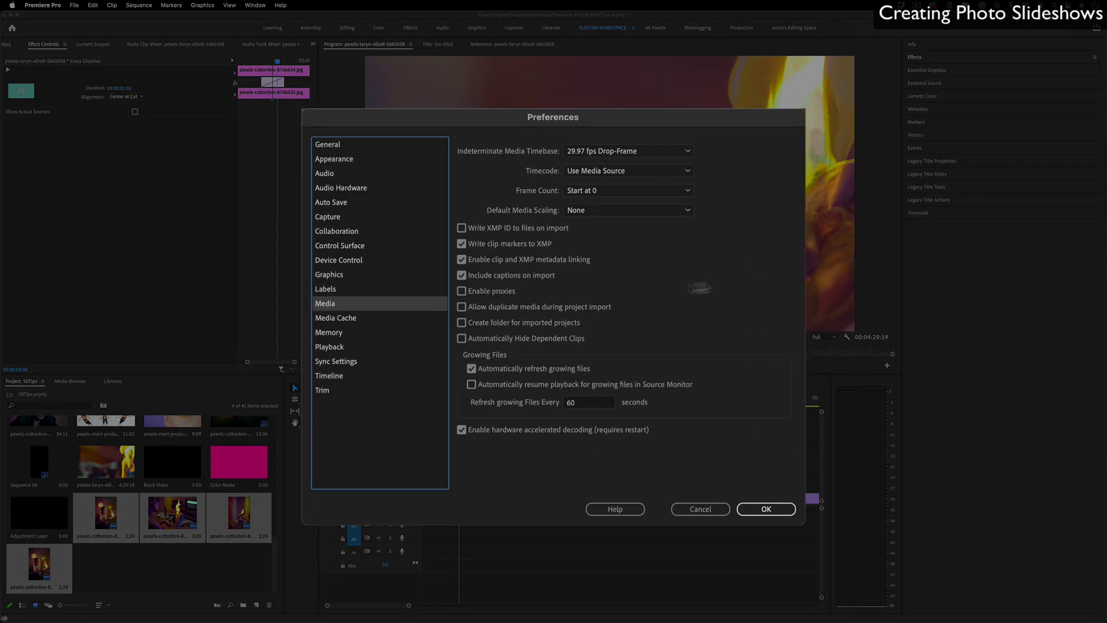
left_click(573, 213)
left_click(579, 215)
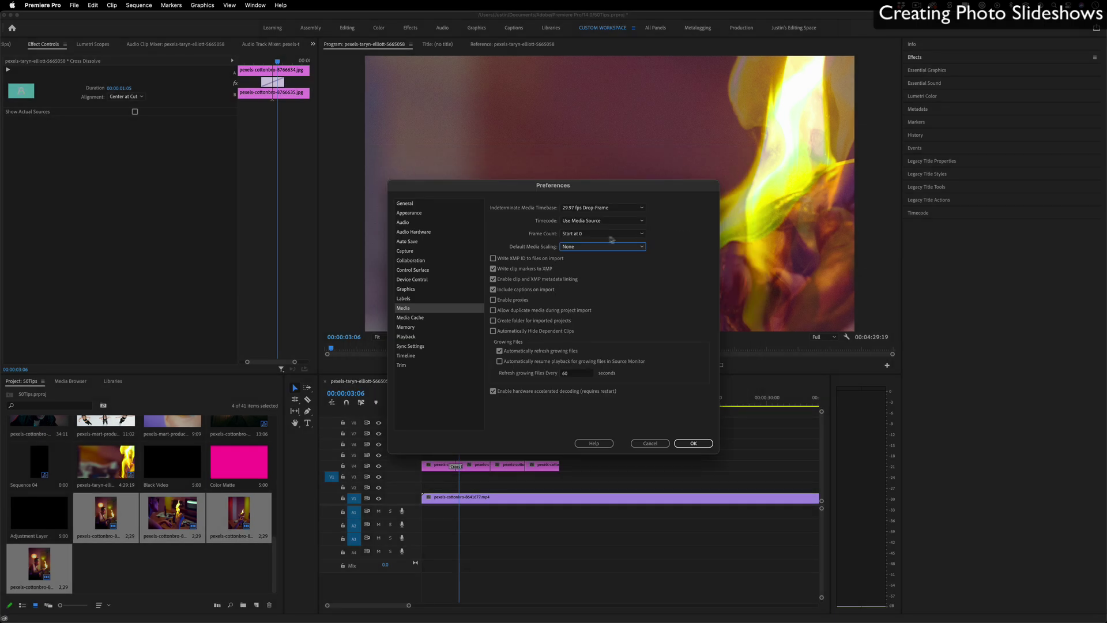
left_click(647, 443)
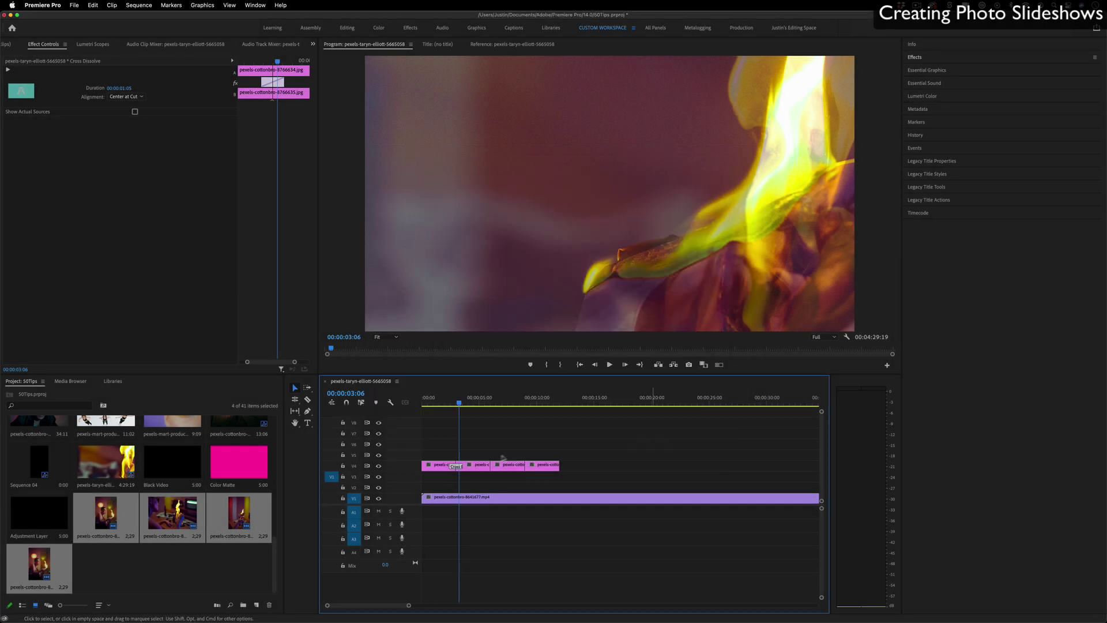
Scale the burning-paper photo to the sequence frame size.
left_click(485, 468)
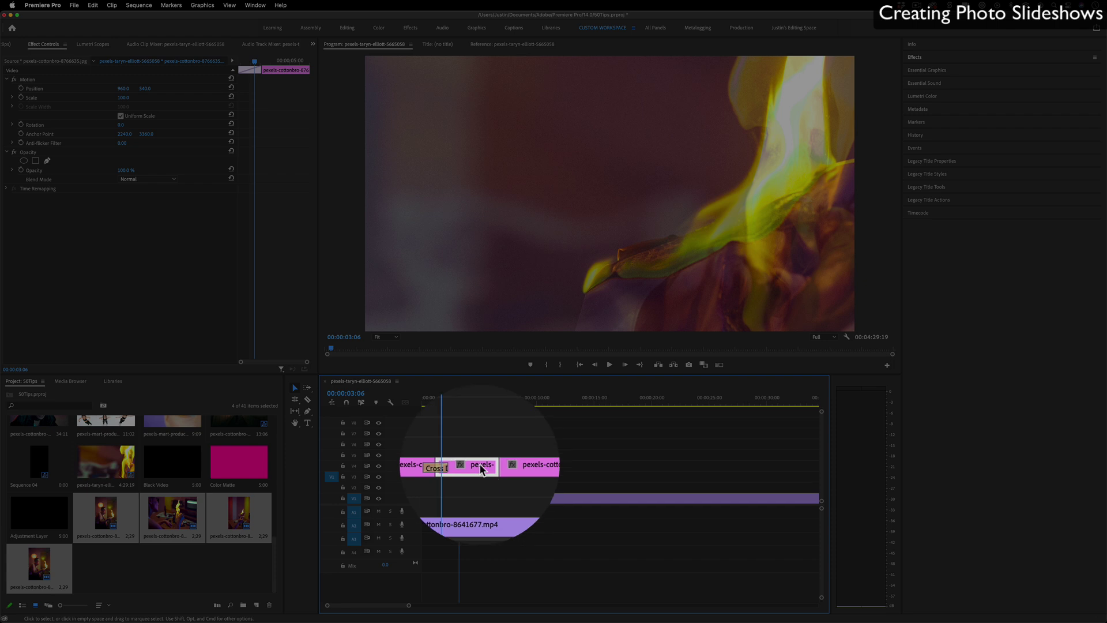
right_click(483, 469)
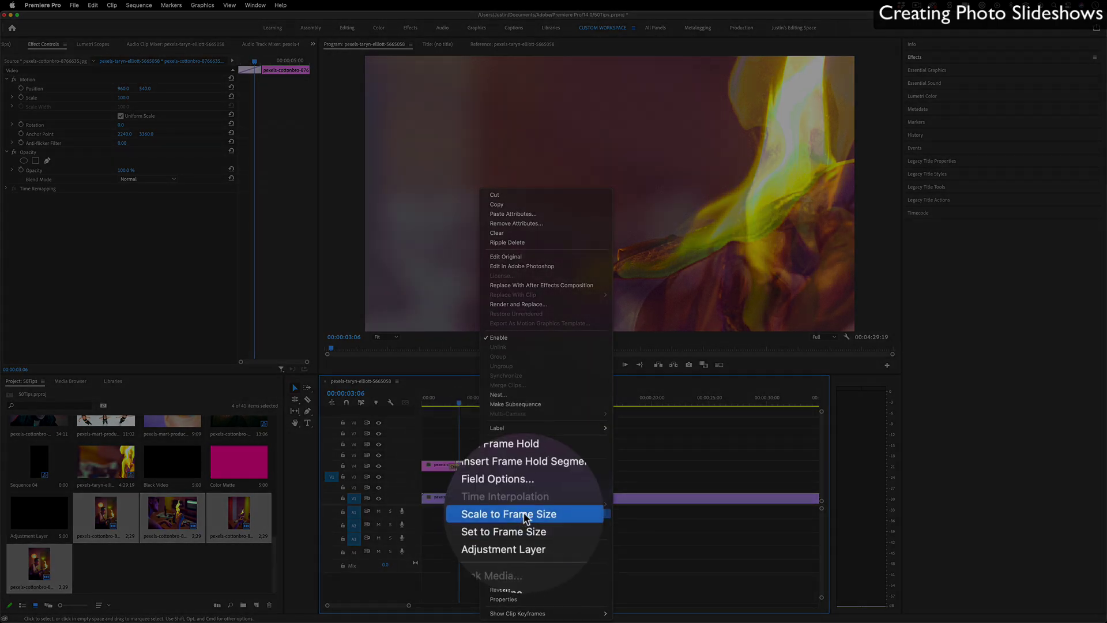
left_click(525, 515)
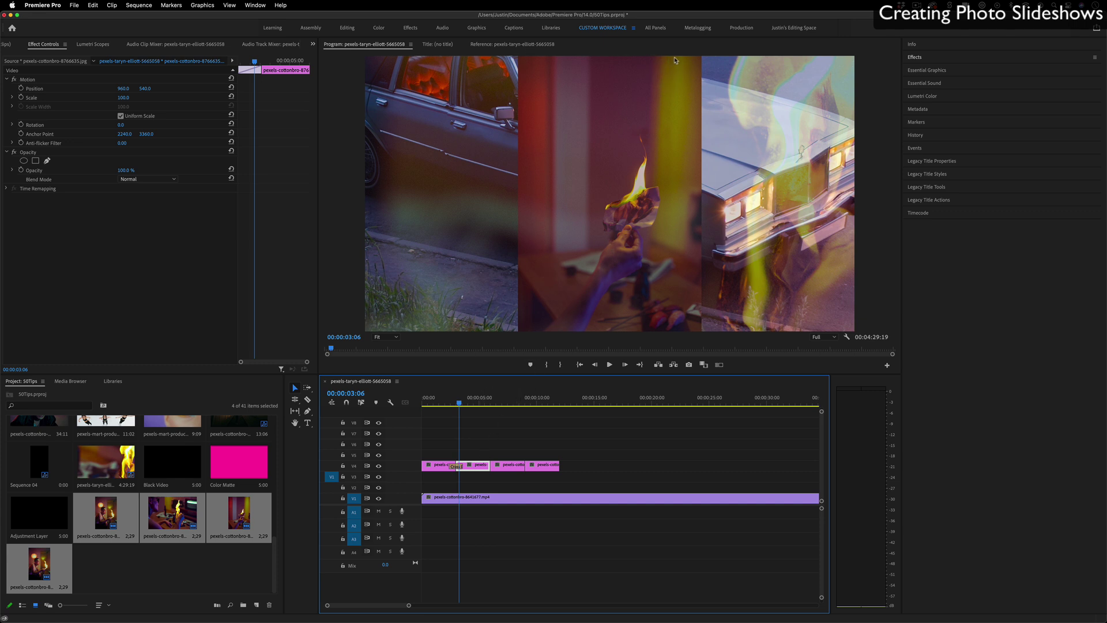
Turn off V1's output, move the playhead into the photo, and save the project.
left_click(379, 499)
left_click(474, 405)
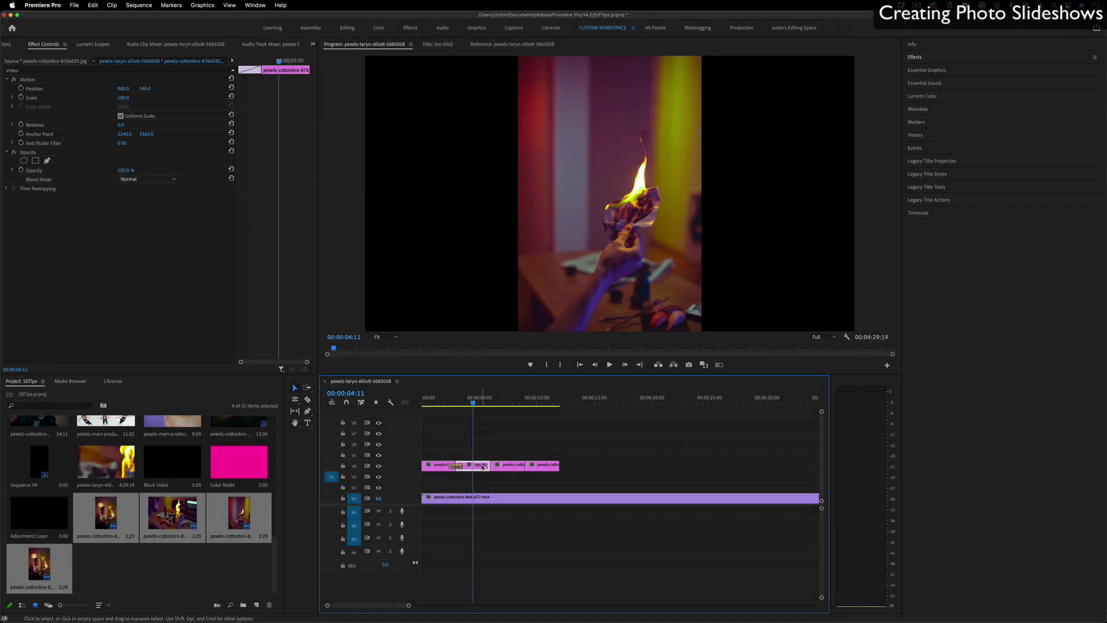
key("super+s")
Apply Set to Frame Size to the burning-paper photo clip.
right_click(475, 466)
left_click(511, 523)
right_click(480, 468)
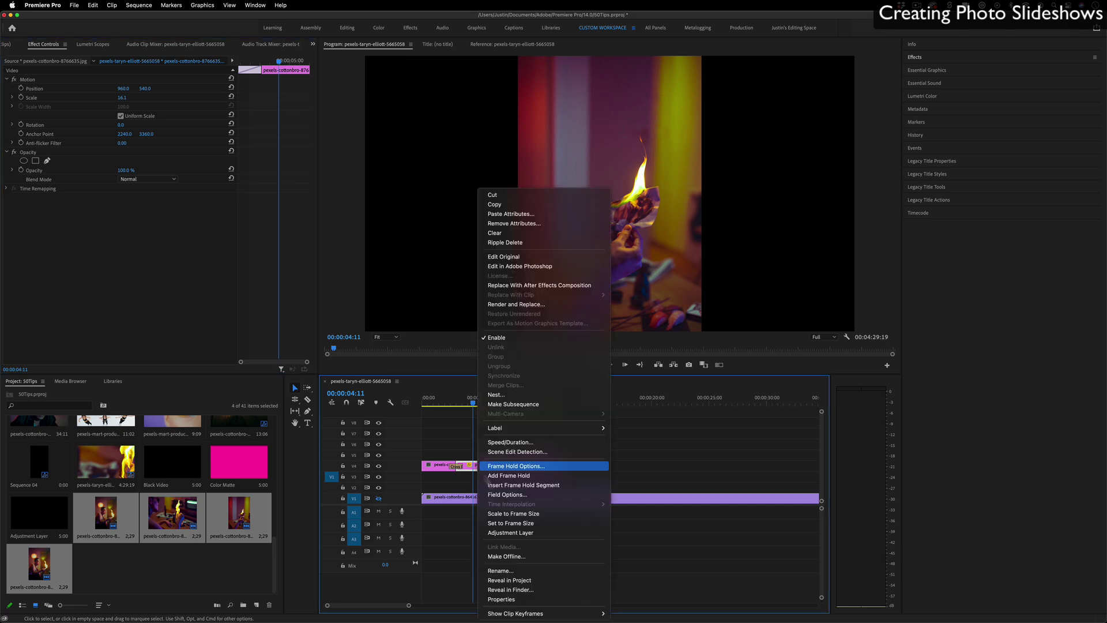
left_click(511, 523)
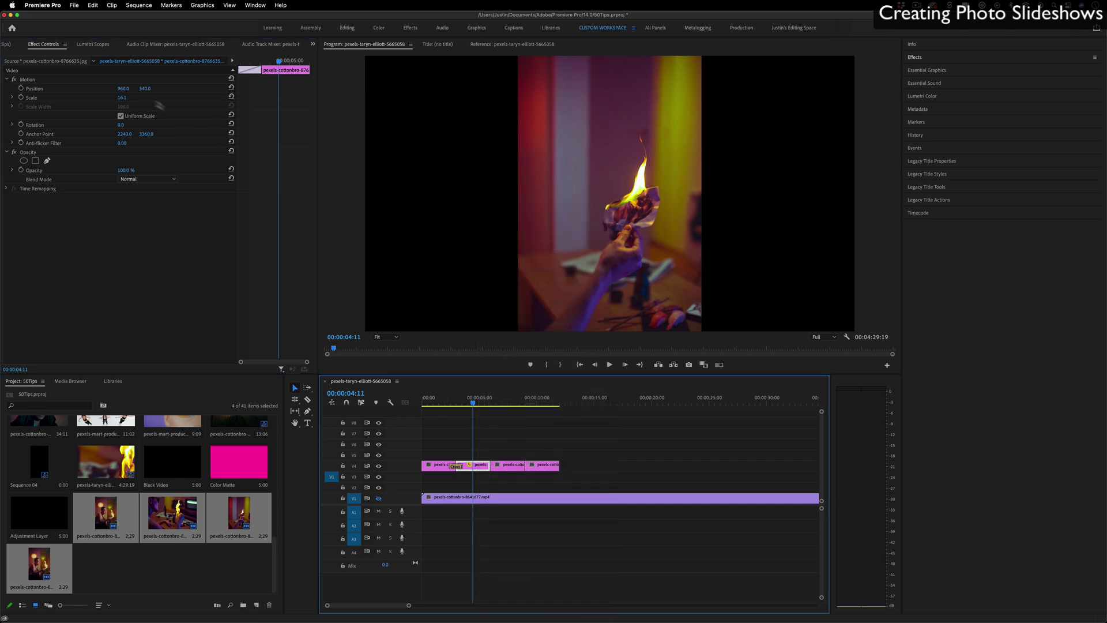
Scrub the photo's Scale in Effect Controls, then reset it to 100.
left_click(25, 99)
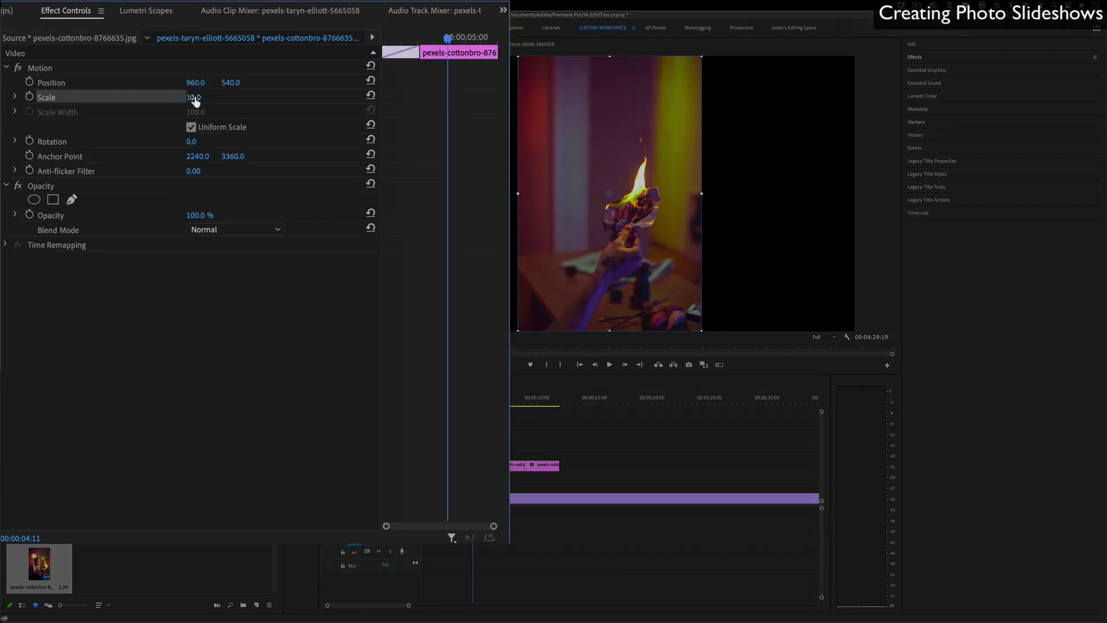
left_click_drag(195, 101, 201, 101)
left_click_drag(200, 100, 241, 101)
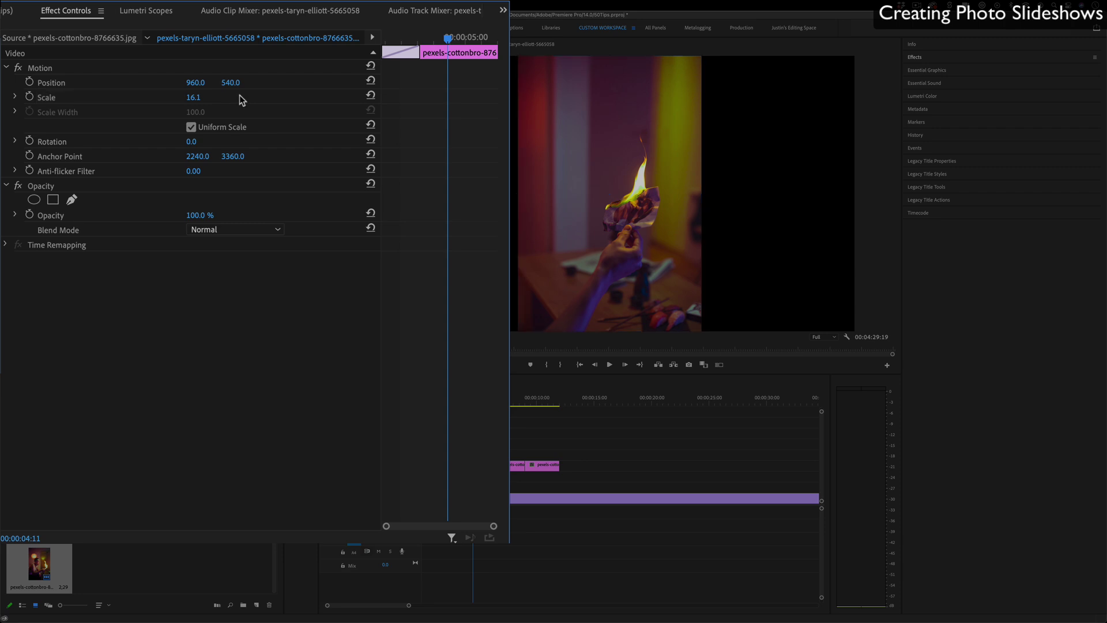
left_click(371, 96)
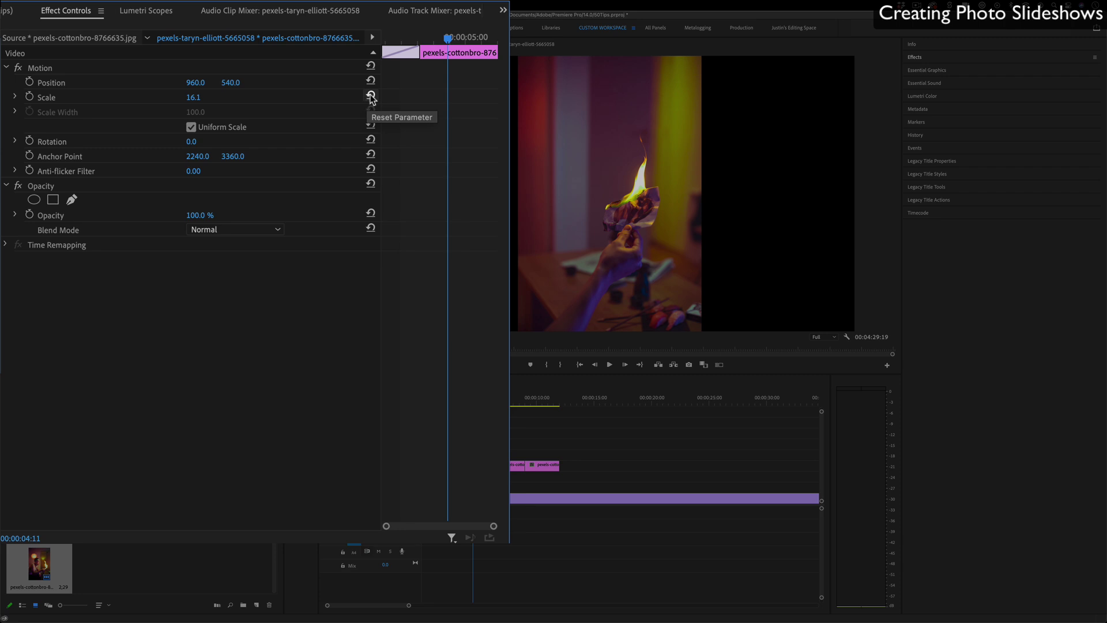
left_click(371, 96)
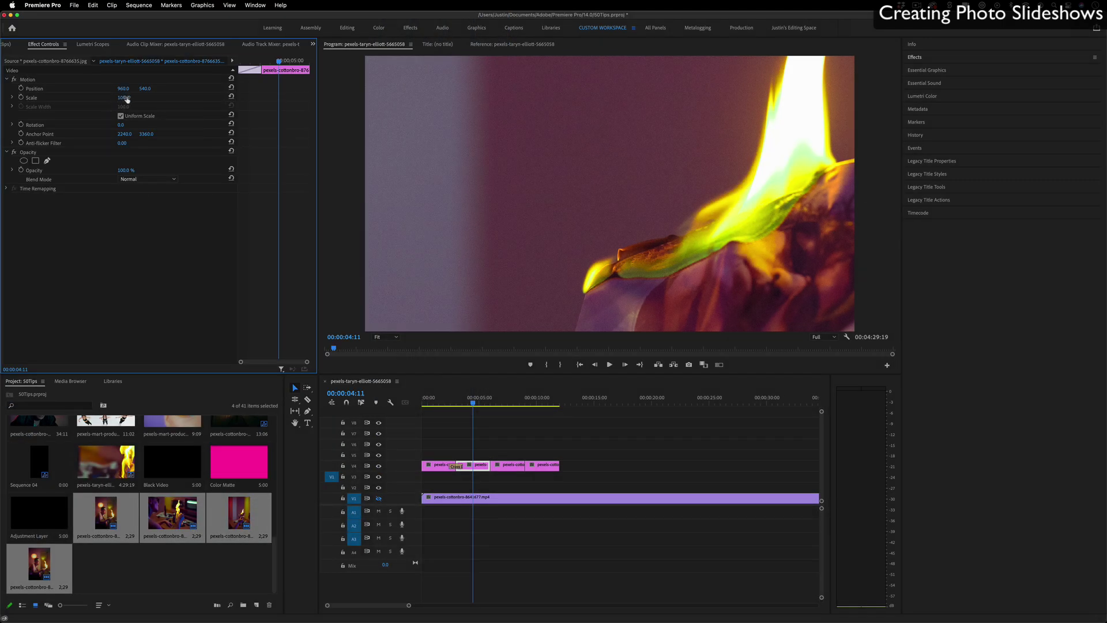
Enter a Scale of 16, then scrub it up to 48 so the photo fills the frame.
left_click(124, 97)
type("16")
key("Return")
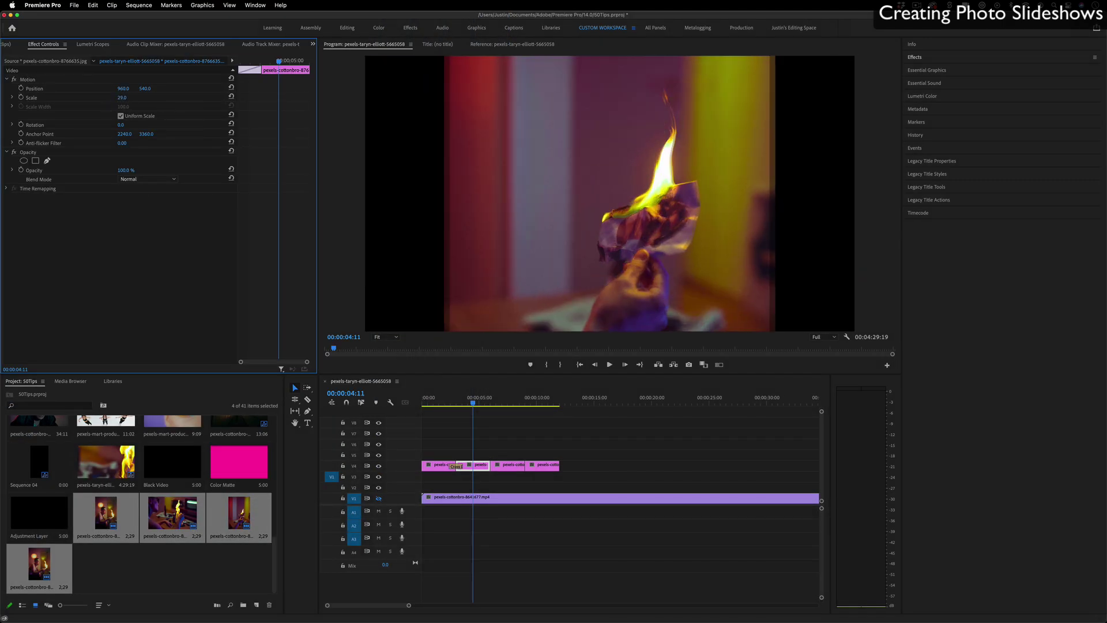
left_click_drag(121, 98, 138, 97)
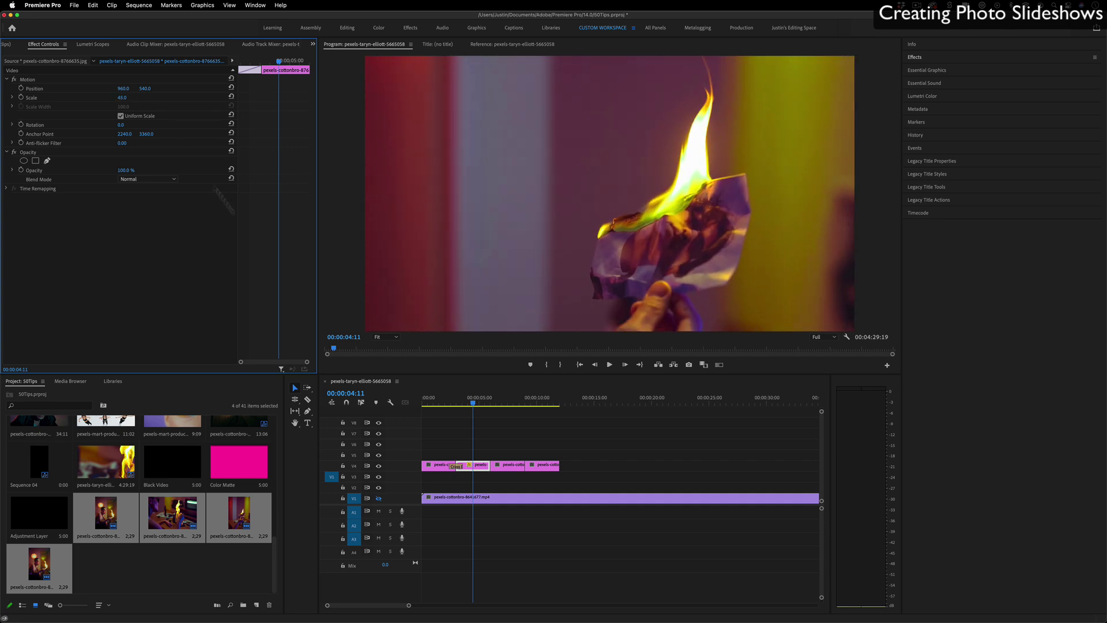
left_click(35, 4)
left_click(41, 5)
Select all four V4 photo clips and apply Scale to Frame Size.
left_click(112, 568)
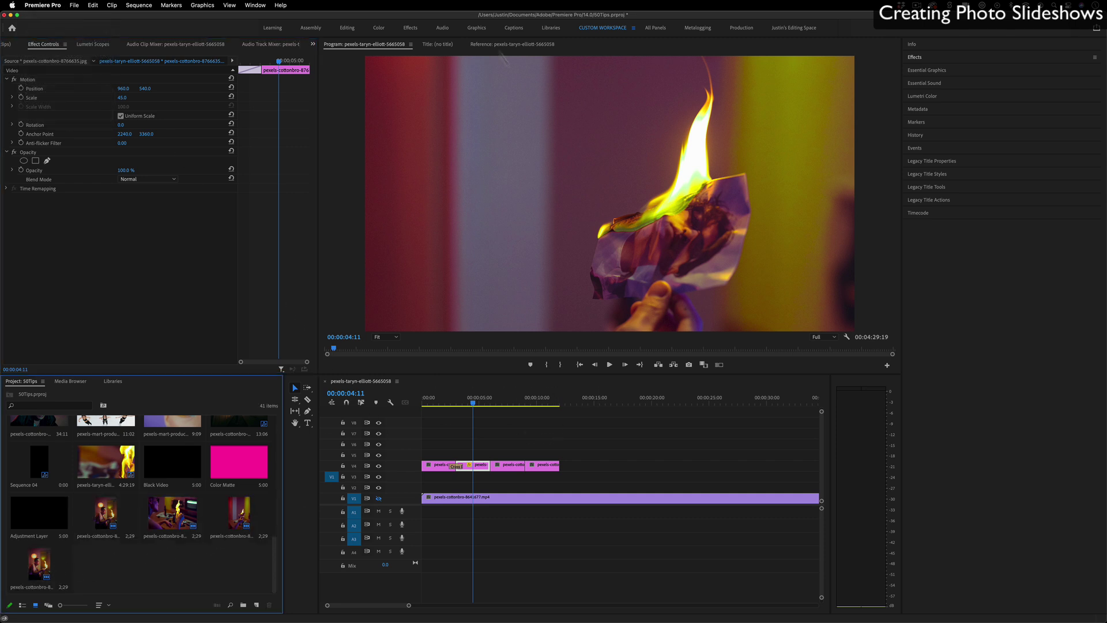
left_click_drag(600, 437, 423, 485)
right_click(476, 464)
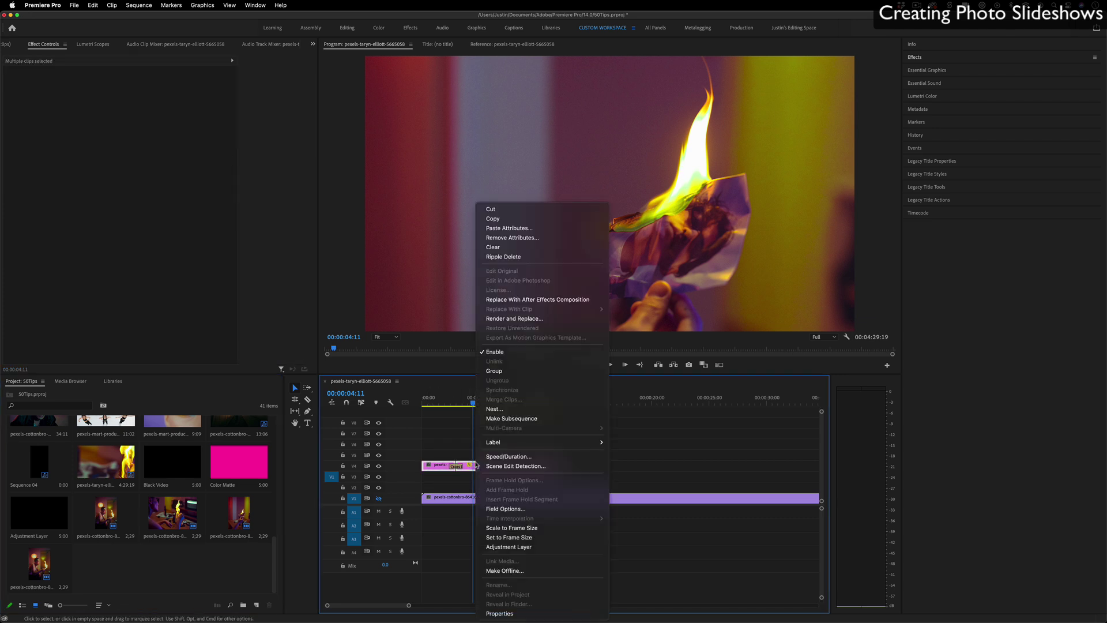
left_click(532, 528)
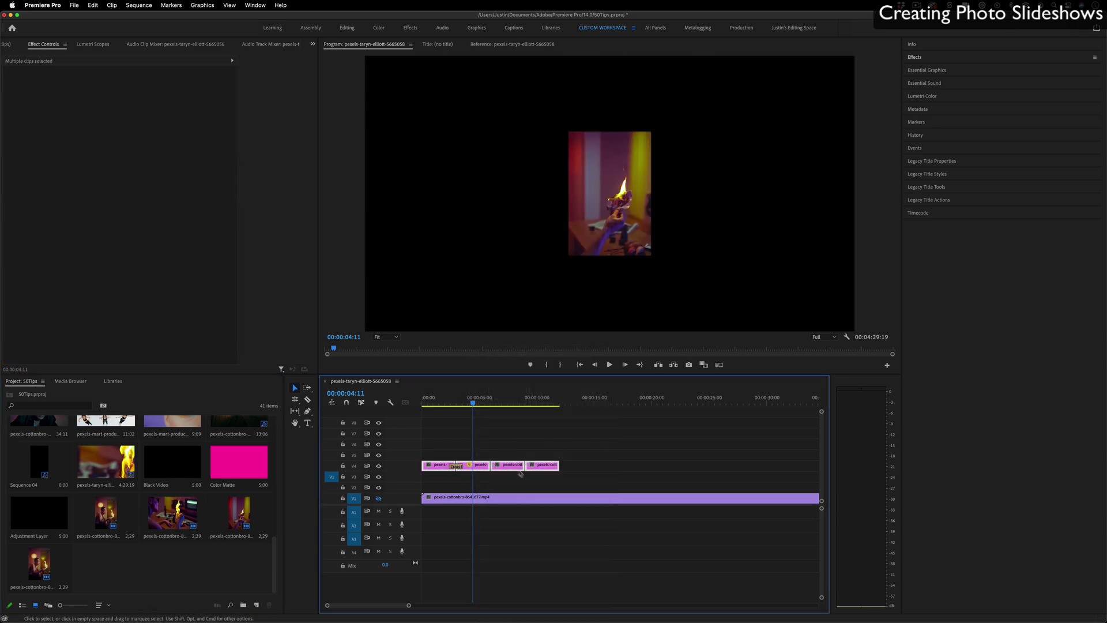
Move the playhead ahead to check the man-with-flame photo, then deselect the clips.
left_click(497, 399)
left_click(528, 401)
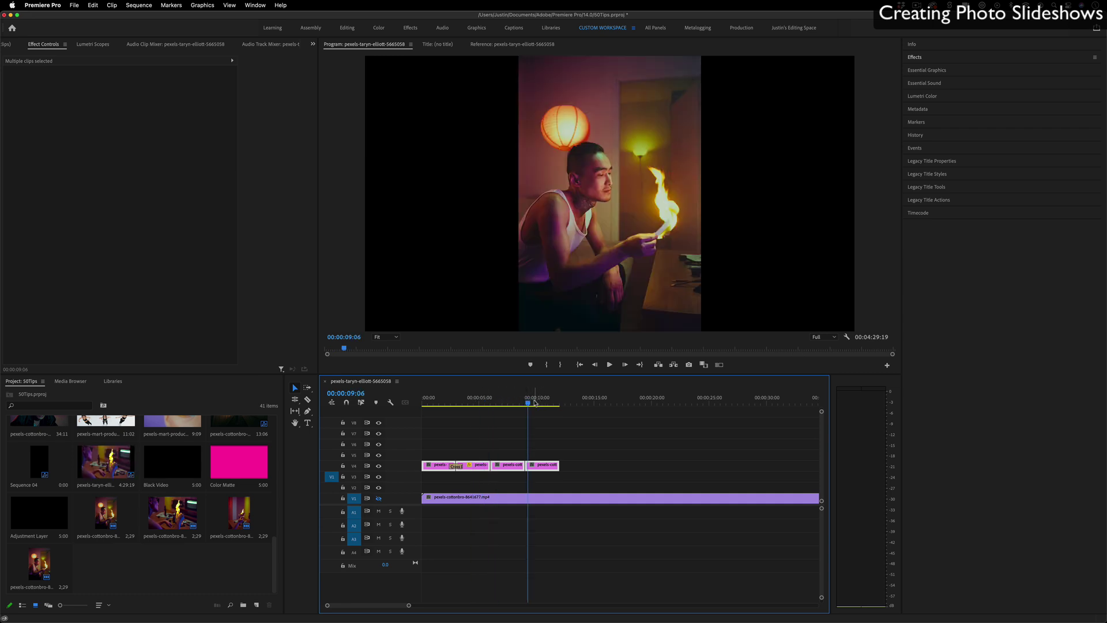
left_click(509, 422)
right_click(493, 467)
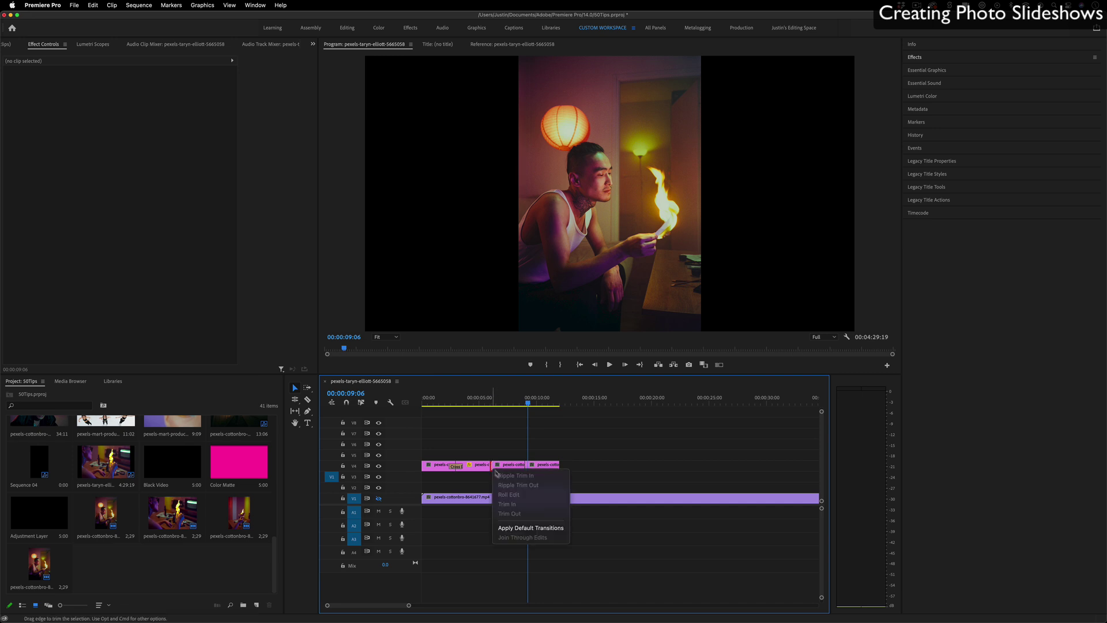
left_click(617, 440)
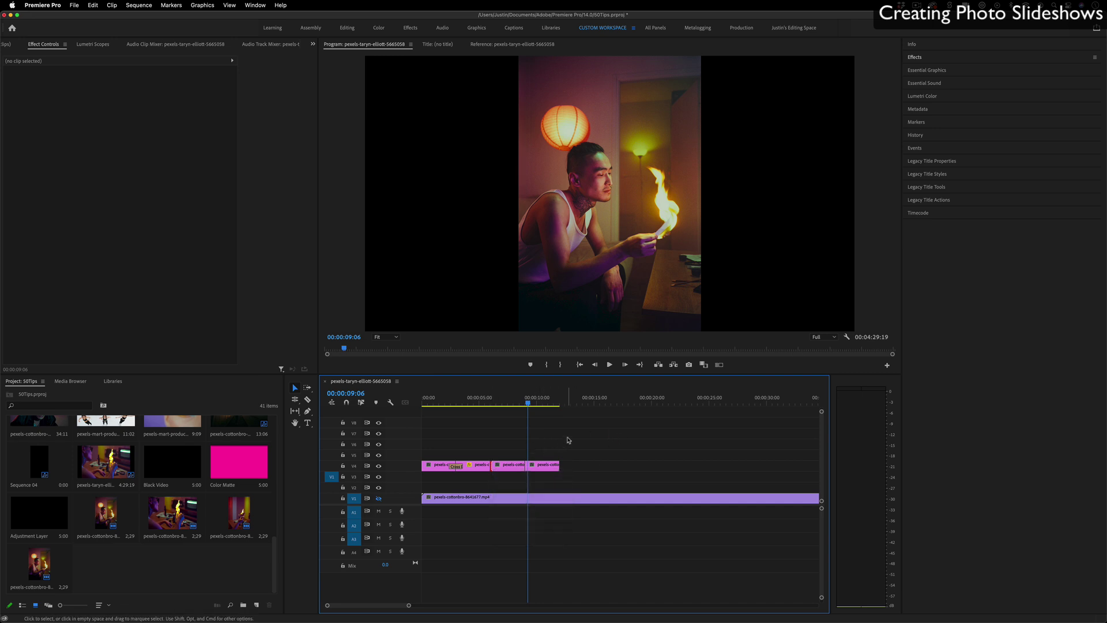
Select the four V4 photos and apply default Cross Dissolves with Cmd+D, then return to the start.
left_click_drag(647, 428, 374, 493)
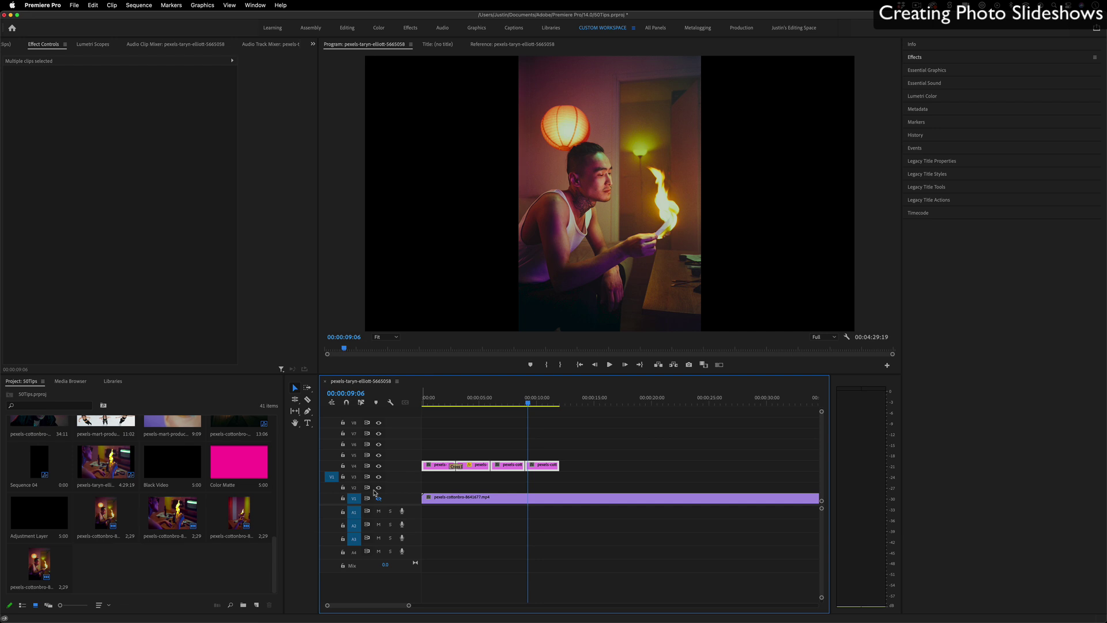
key("super+d")
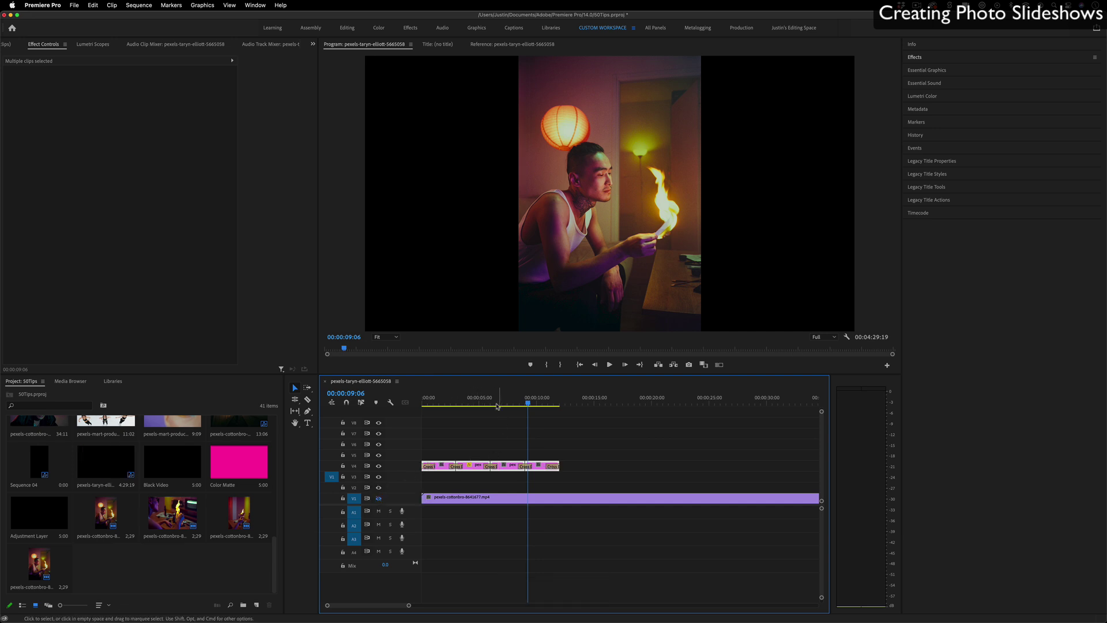
left_click_drag(498, 400, 548, 411)
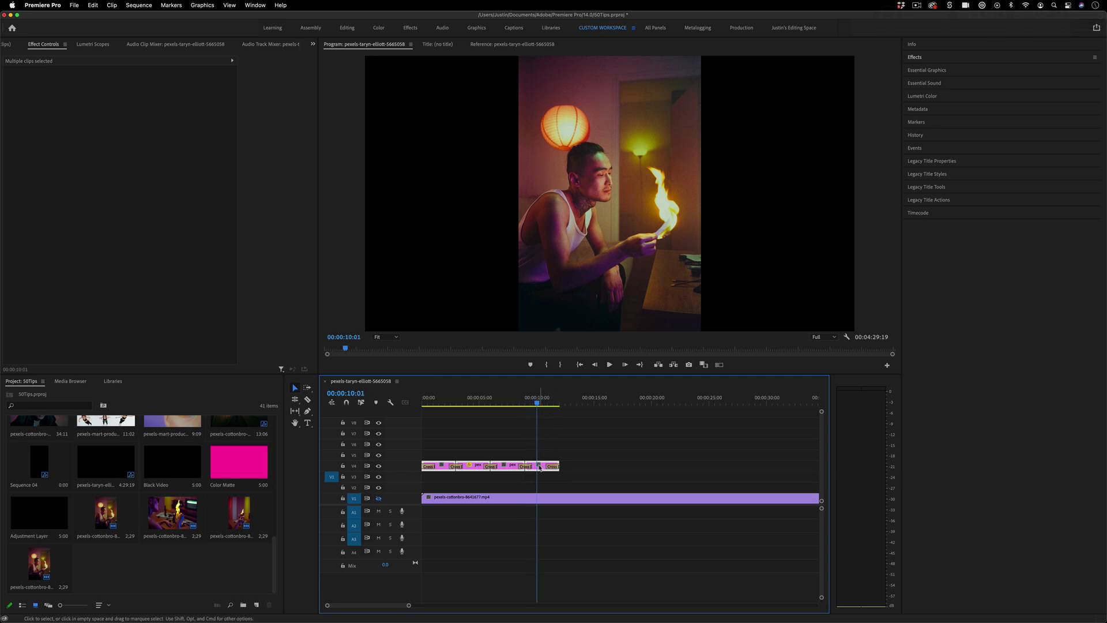
Find Dip to Black under Video Transitions > Dissolve and set it as the default transition.
left_click(916, 57)
left_click(908, 123)
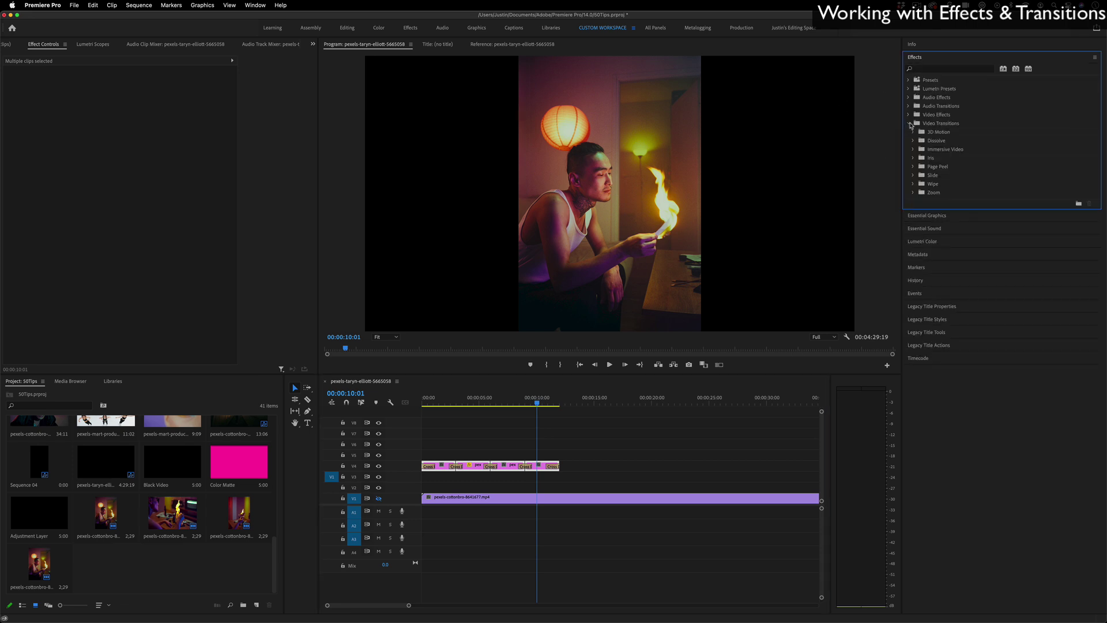
left_click(913, 141)
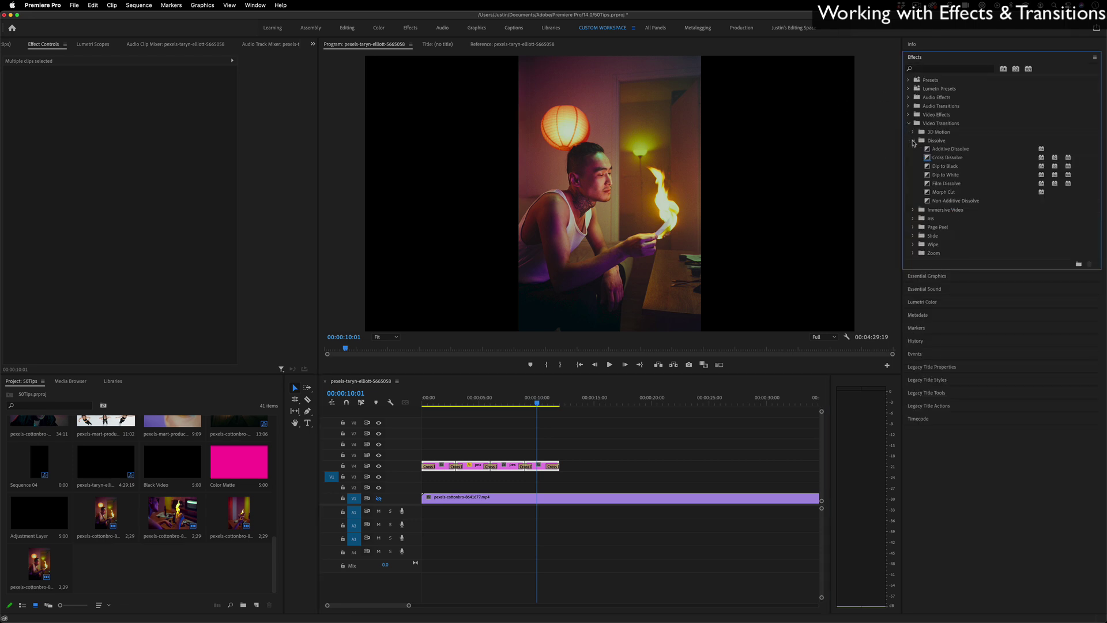
left_click(954, 157)
left_click(976, 202)
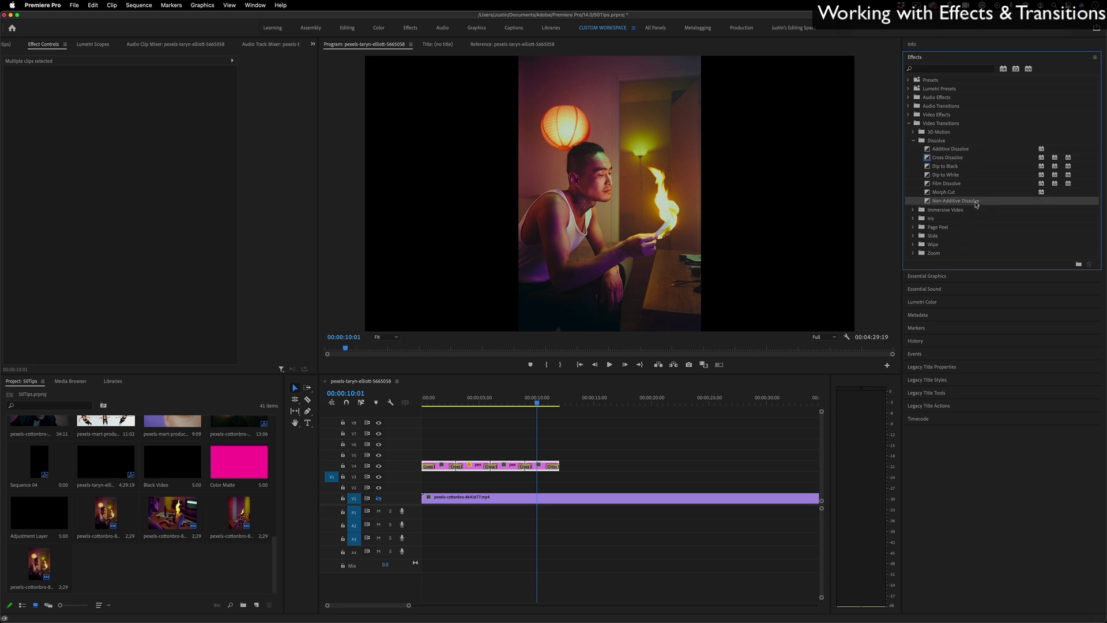
left_click(941, 168)
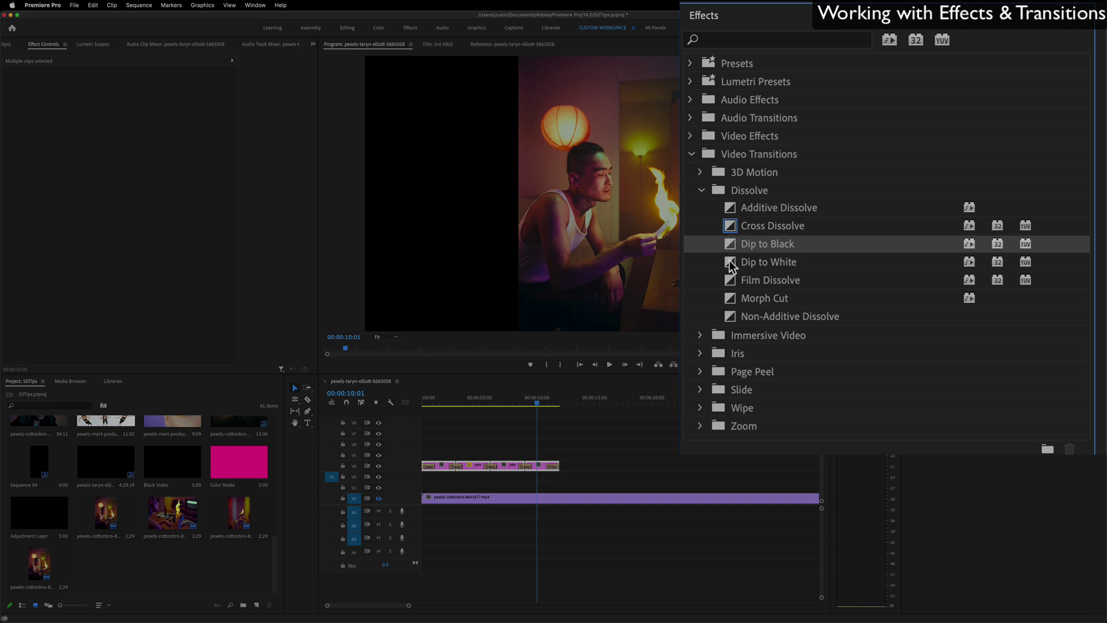
right_click(768, 247)
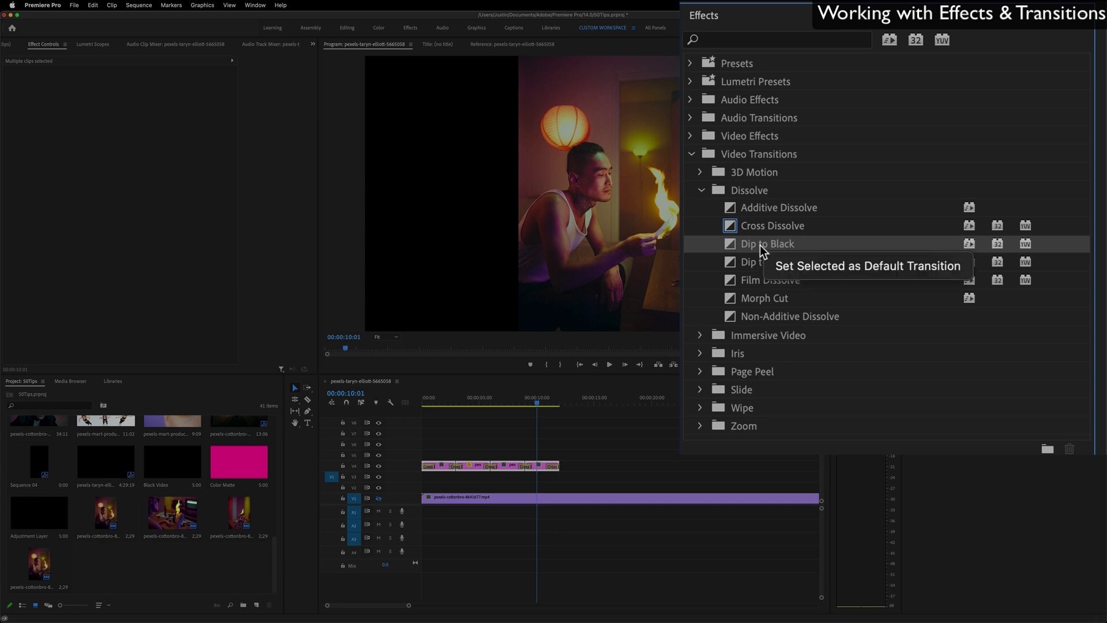
left_click(832, 268)
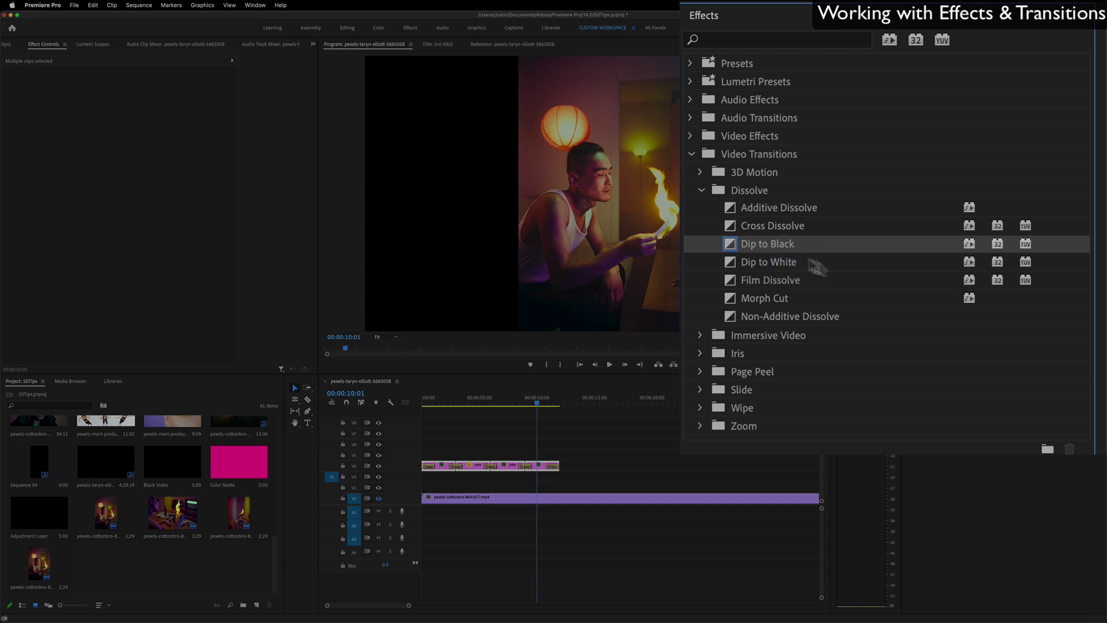
Apply Dip to Black to all V4 edits, preview them, then restore Cross Dissolve as default.
left_click_drag(602, 426, 389, 483)
key("super")
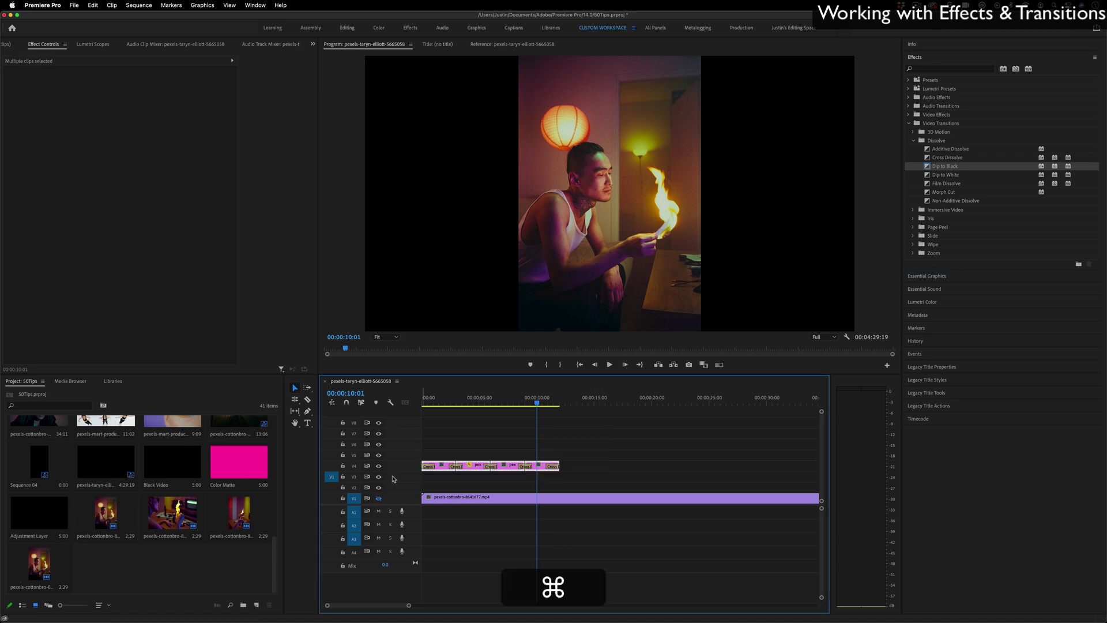
key("super+d")
left_click(489, 399)
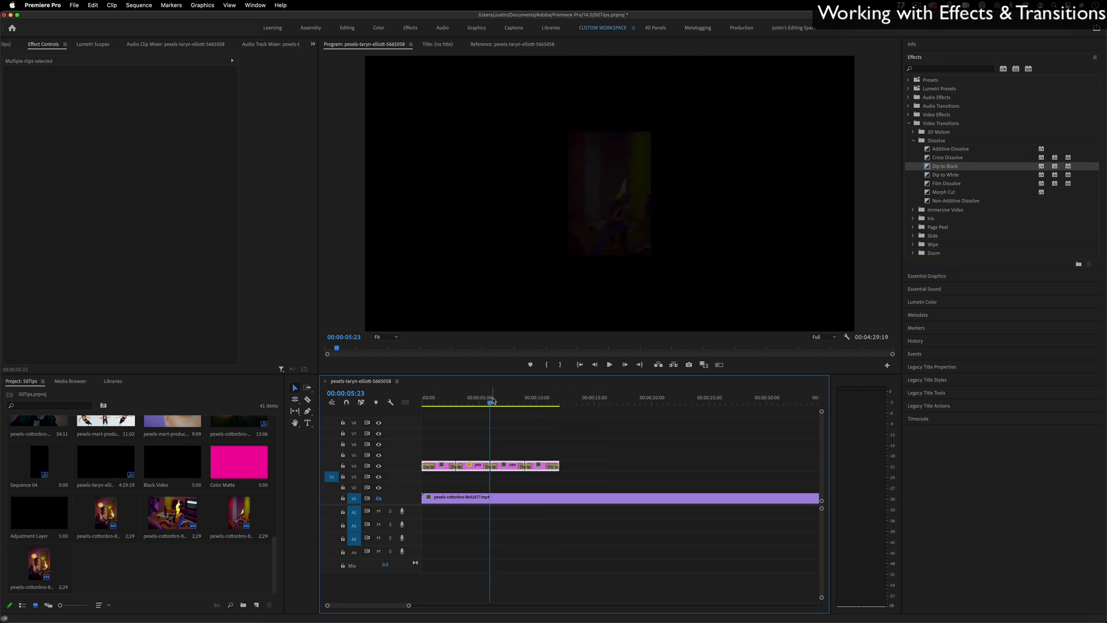
left_click_drag(501, 399, 560, 403)
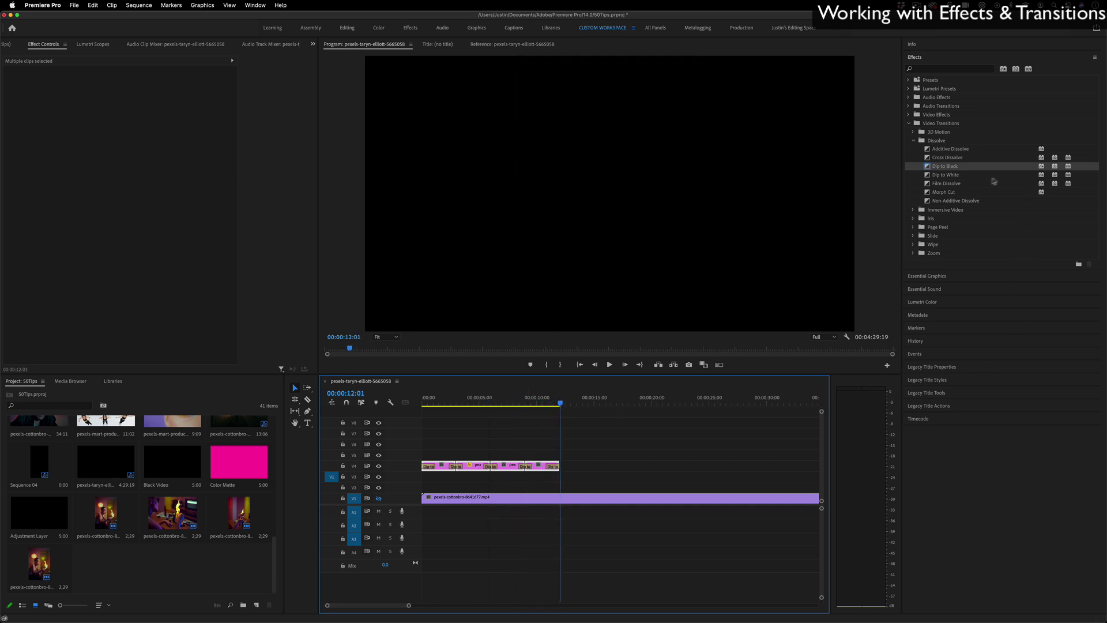
left_click(948, 158)
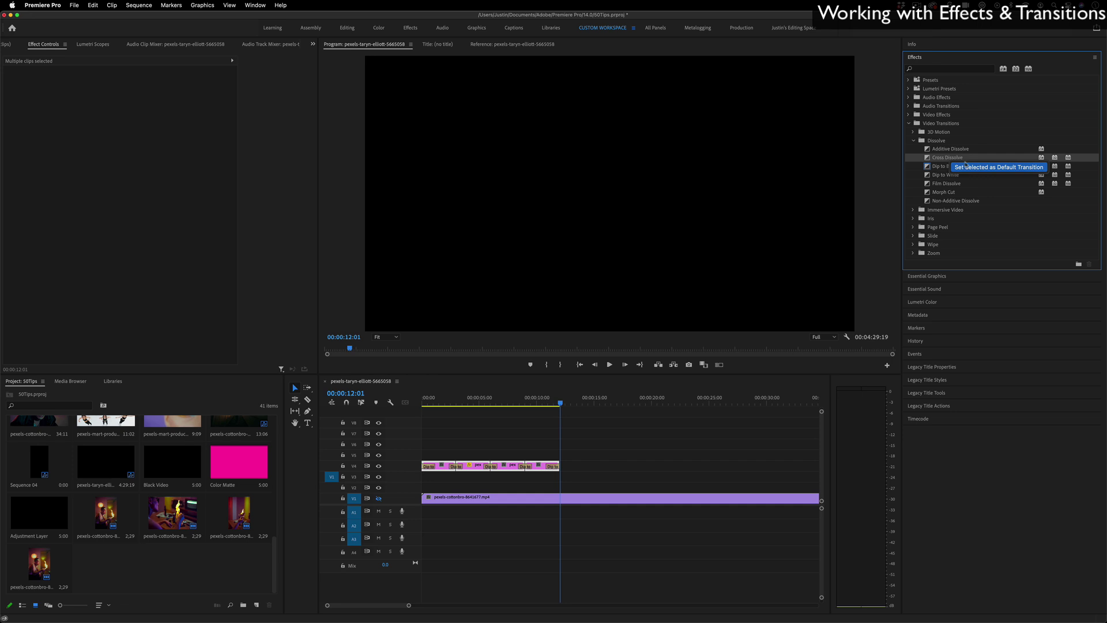
left_click(965, 167)
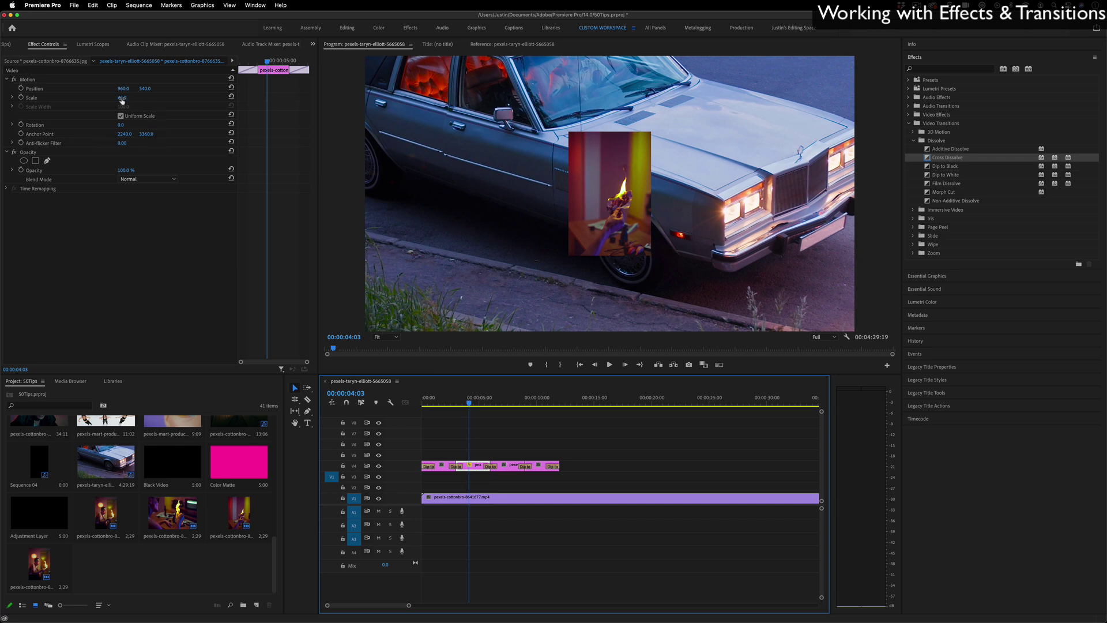
Enlarge the fire photo inset via Motion handles to a scale of about 76.6.
mouse_move(122, 98)
left_mouse_down()
mouse_move(136, 98)
mouse_move(116, 98)
left_mouse_up()
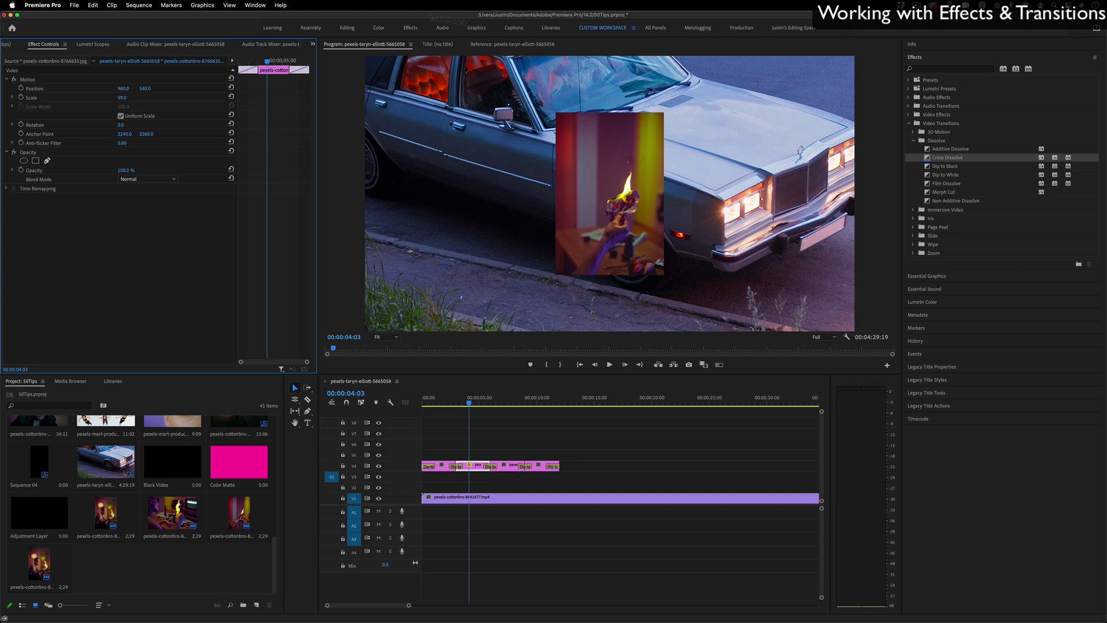
left_click_drag(368, 47, 363, 50)
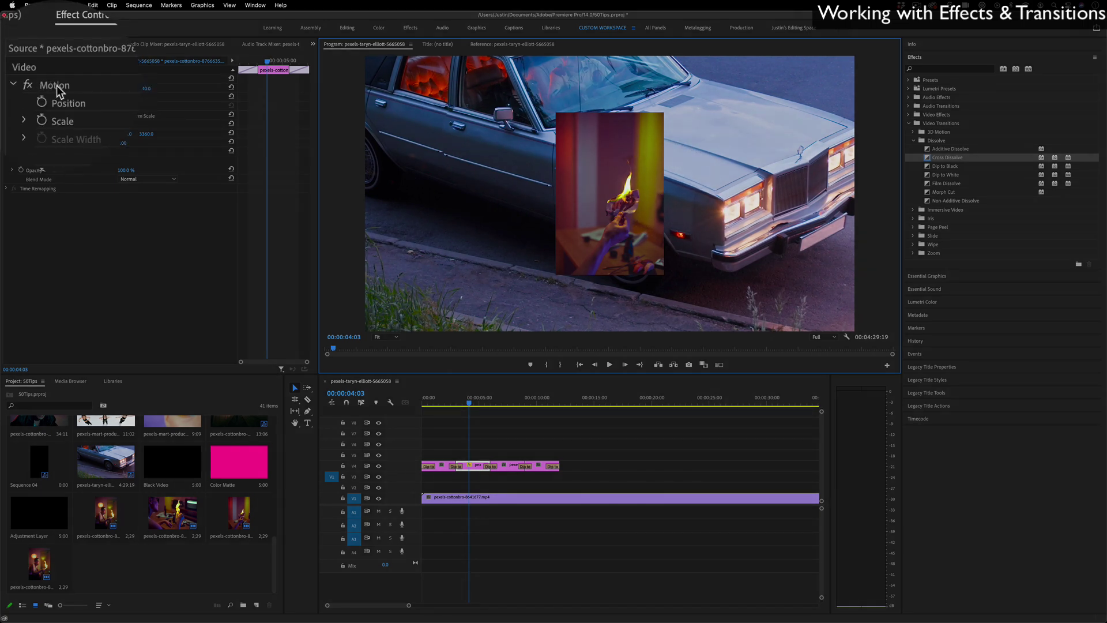
left_click(29, 80)
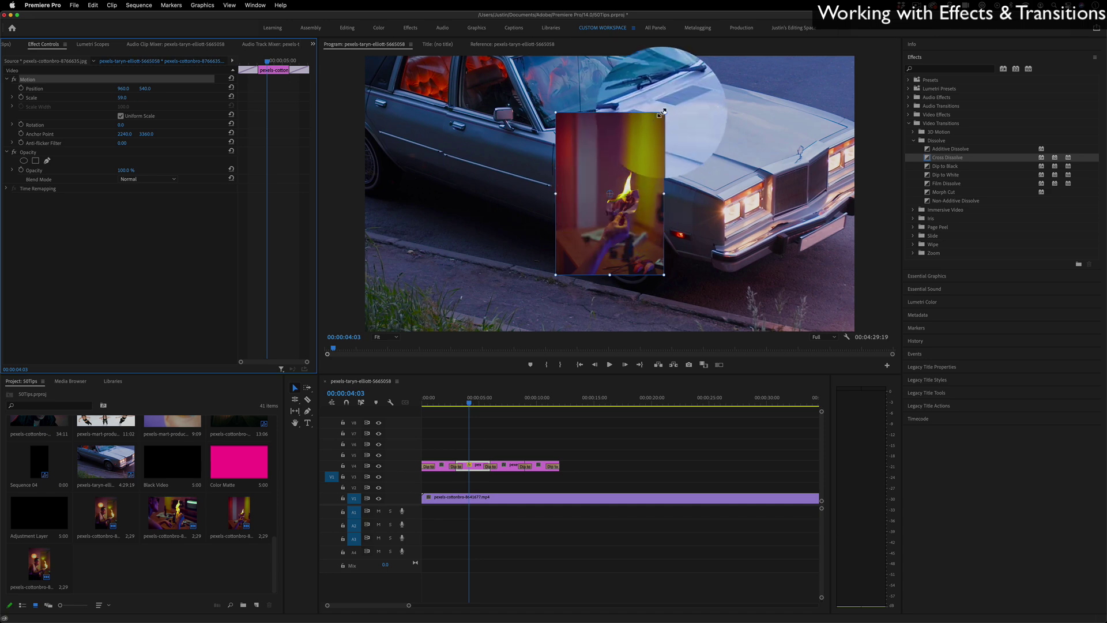
left_click_drag(664, 112, 686, 78)
Drag the inset around the frame, move its anchor point, and bring it back near centre.
left_click_drag(661, 124, 589, 135)
left_click_drag(588, 198, 587, 204)
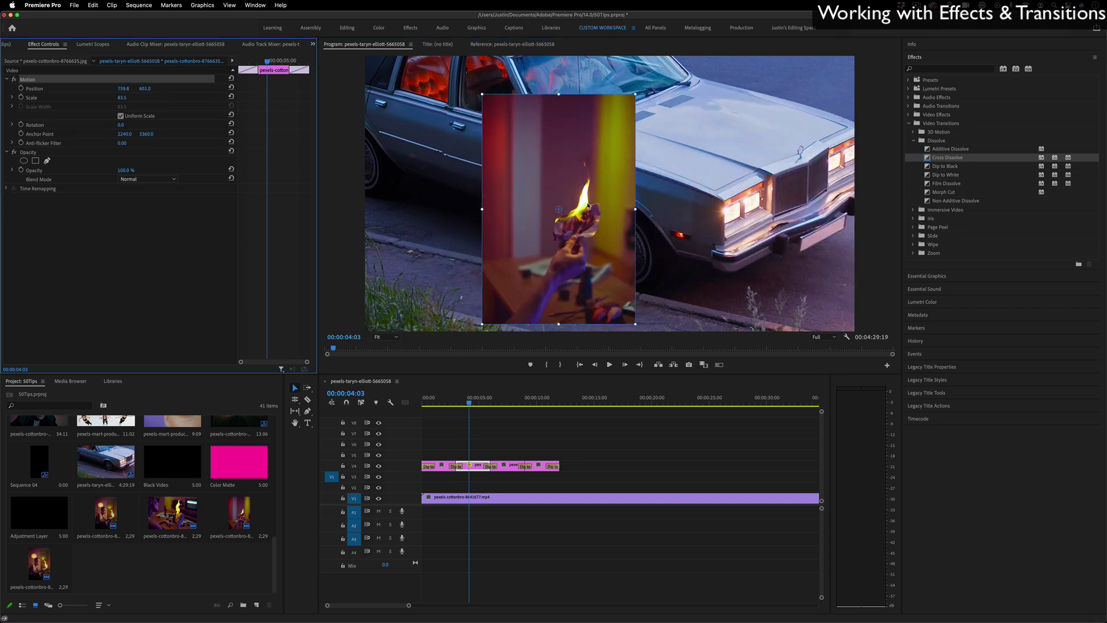
left_click_drag(584, 255, 647, 234)
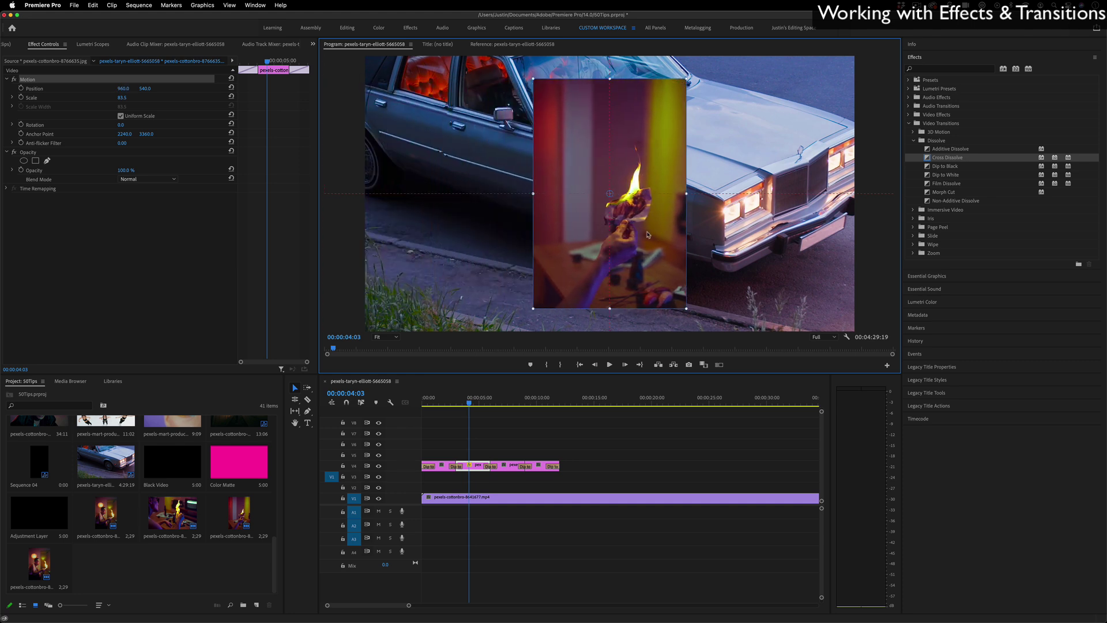
left_click_drag(611, 195, 692, 83)
left_click_drag(666, 156, 589, 270)
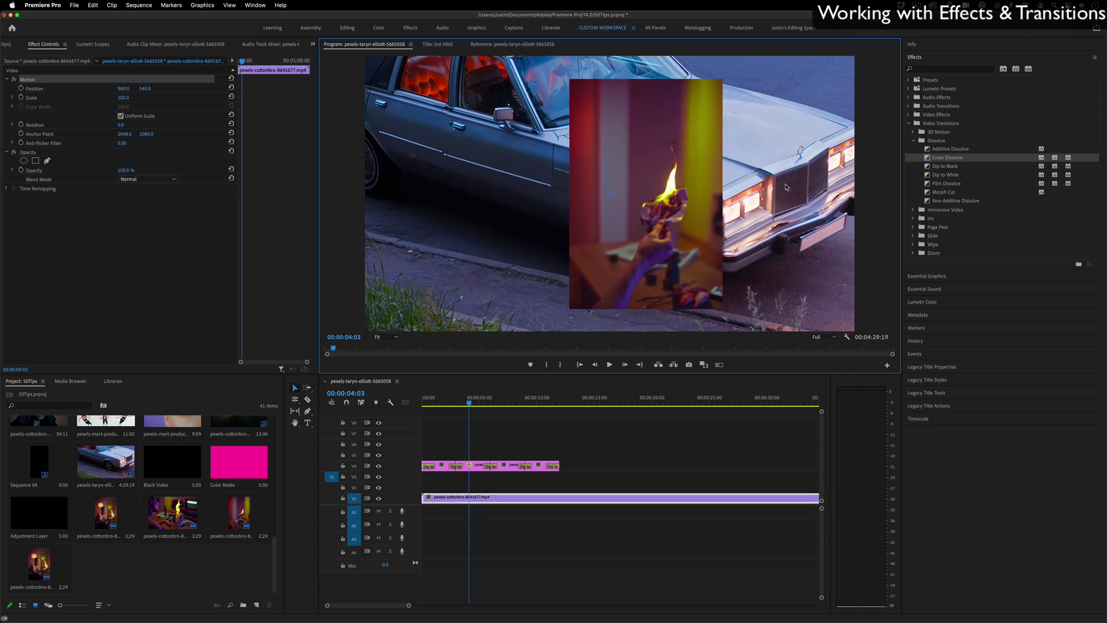
left_click(230, 4)
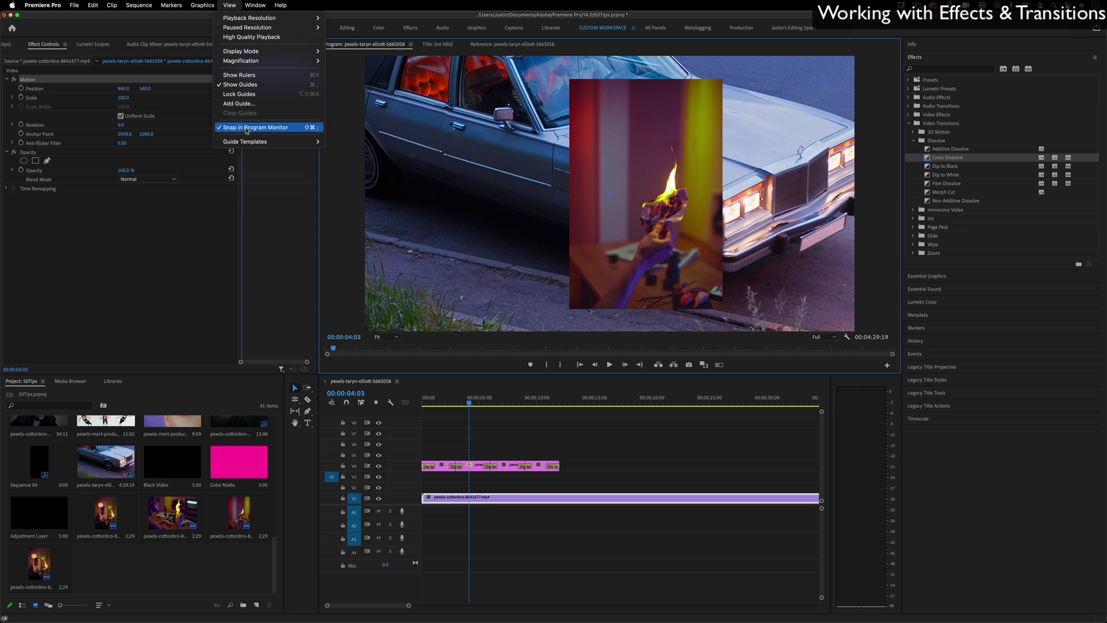
left_click(630, 163)
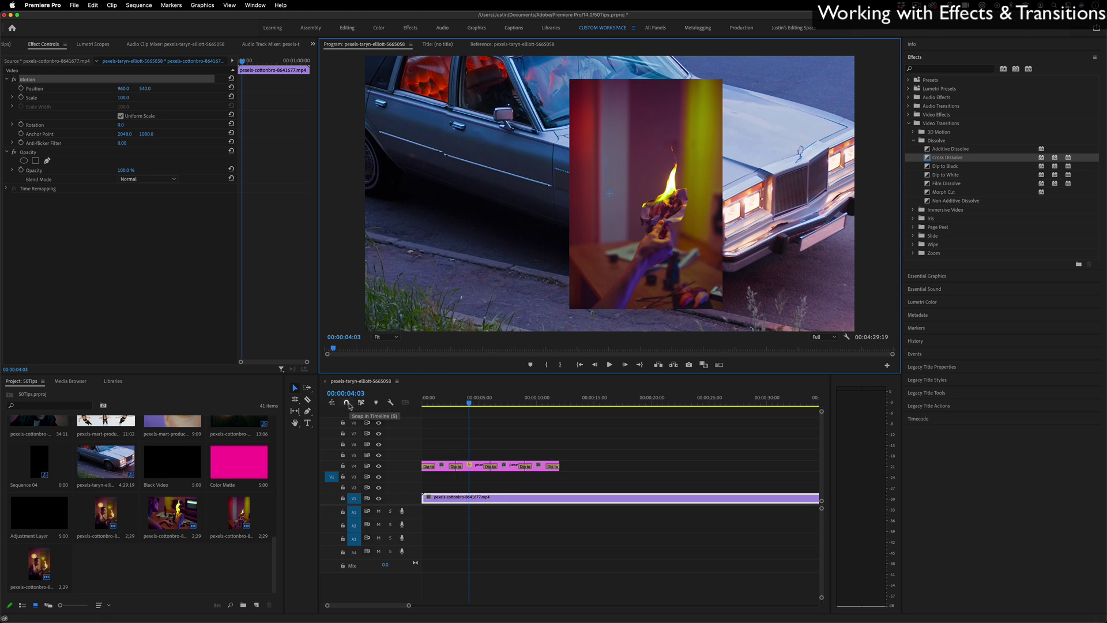
left_click(348, 403)
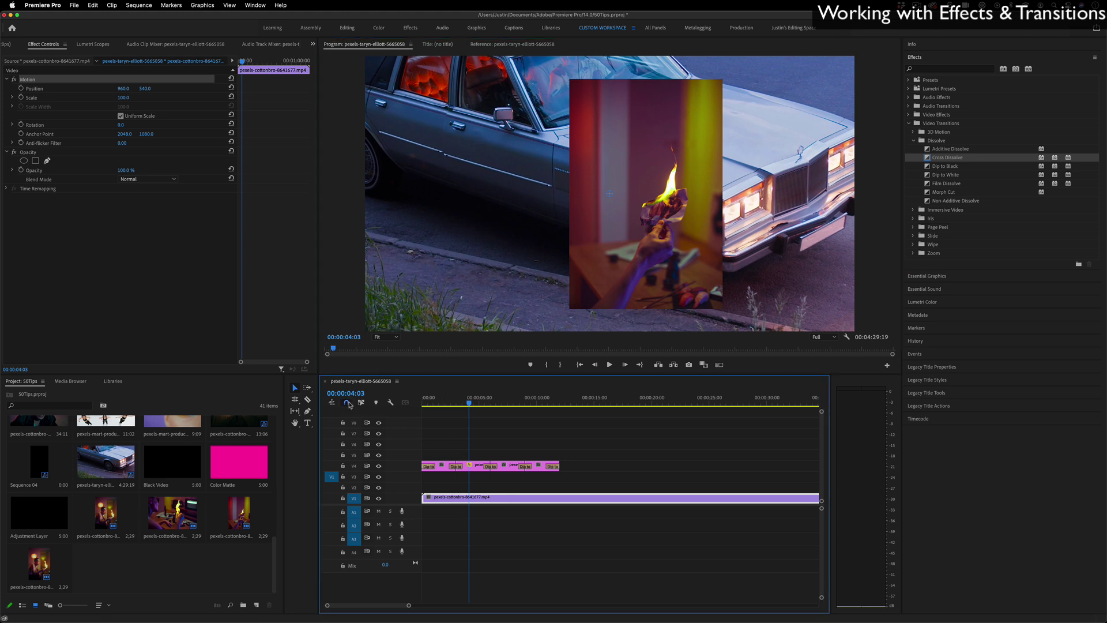
left_click(657, 183)
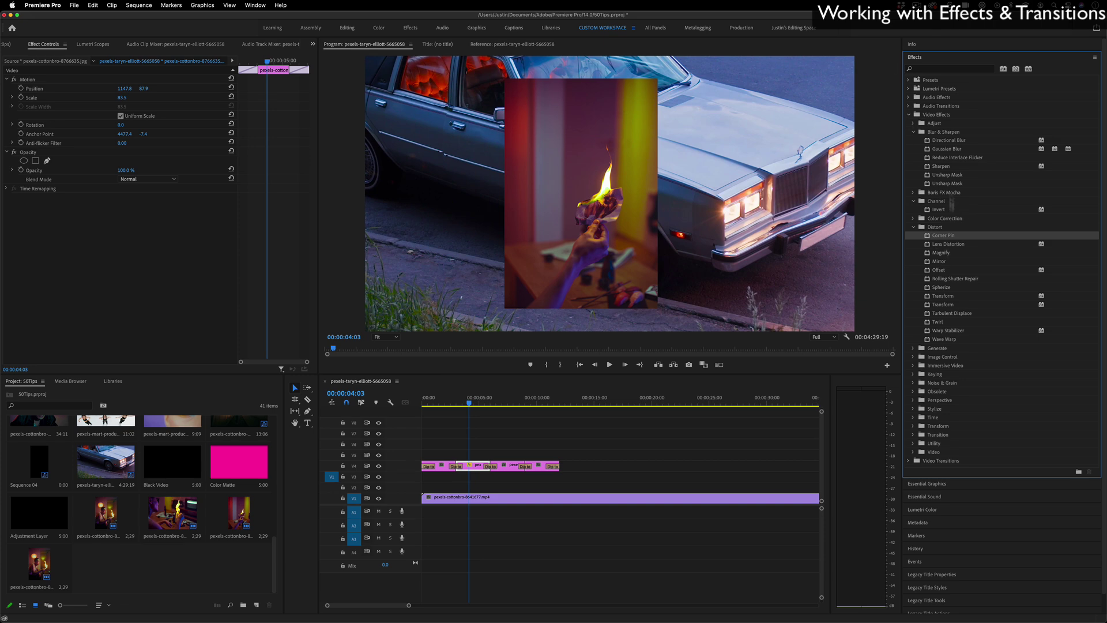
Search 'corner pin' and add two Corner Pin effects to the fire photo inset.
left_click(917, 70)
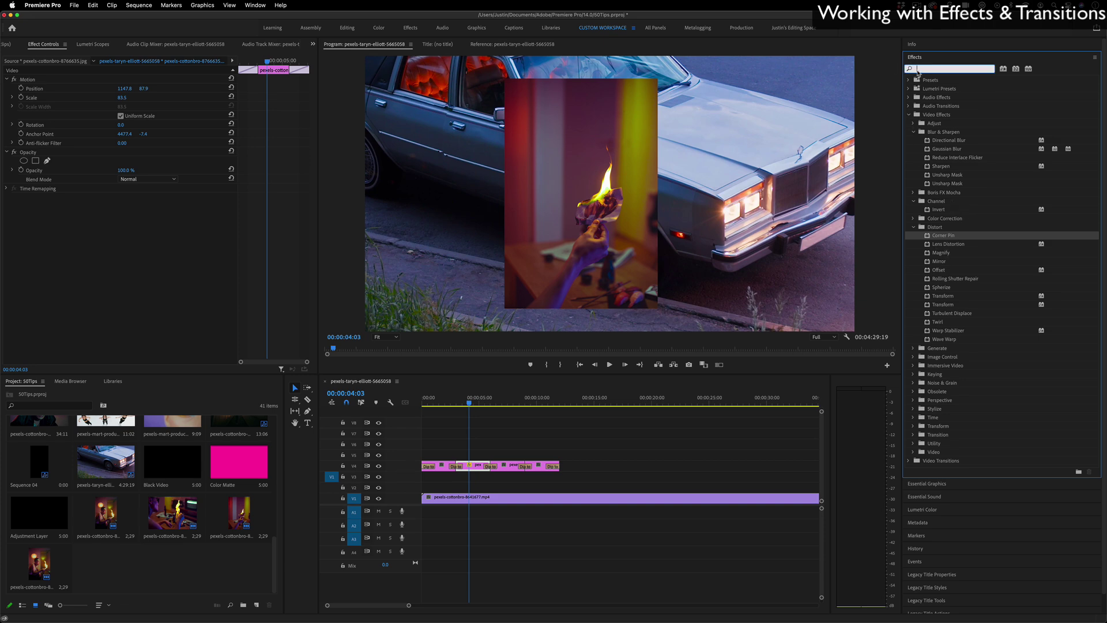
type("corner pin")
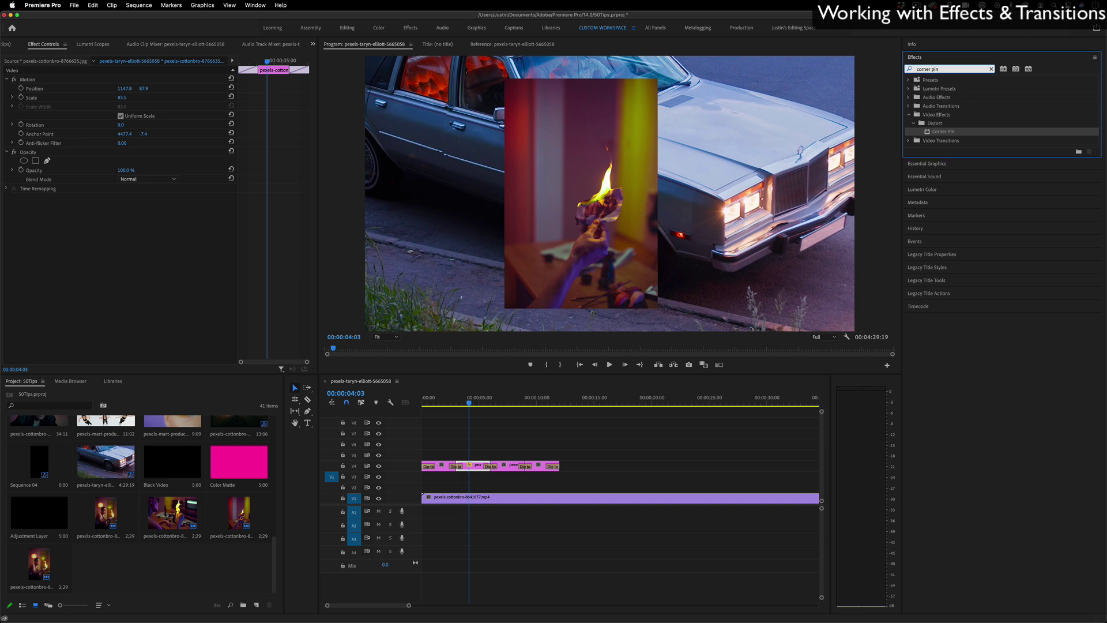
left_click_drag(948, 137, 162, 211)
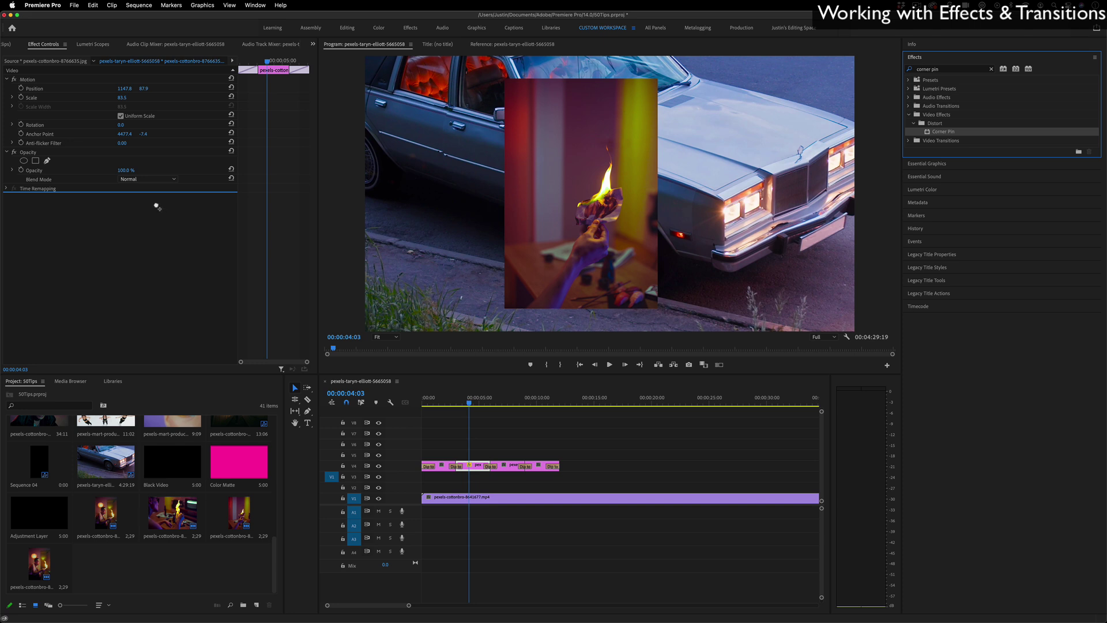
left_click_drag(945, 131, 65, 326)
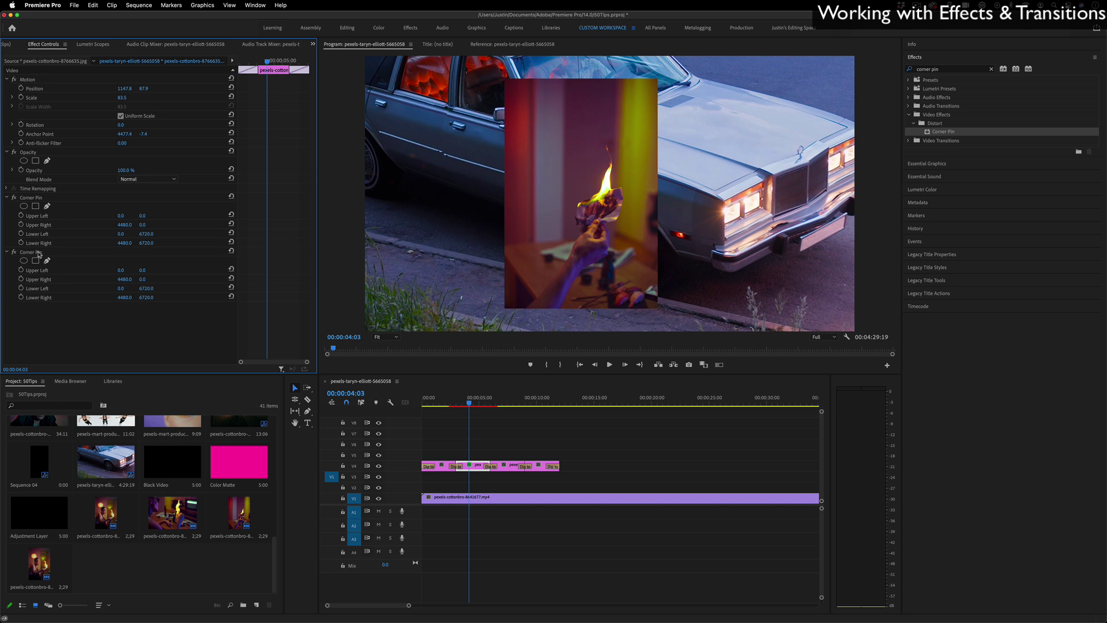
Using the second Corner Pin, pull the Upper Left corner and skew the photo onto the car door.
left_click(34, 252)
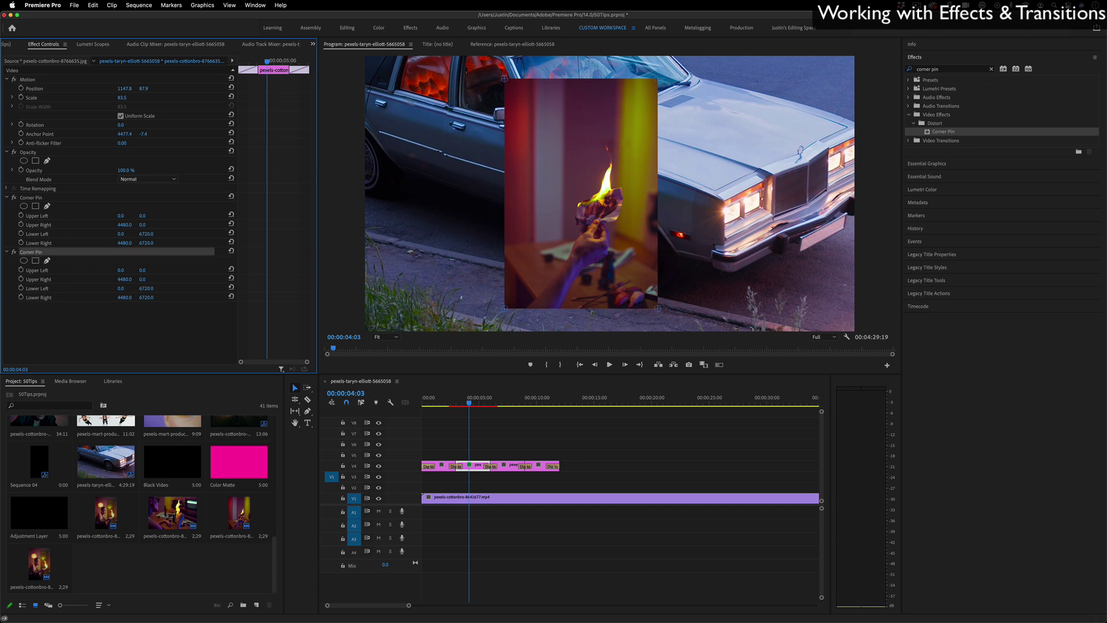
left_click(341, 59)
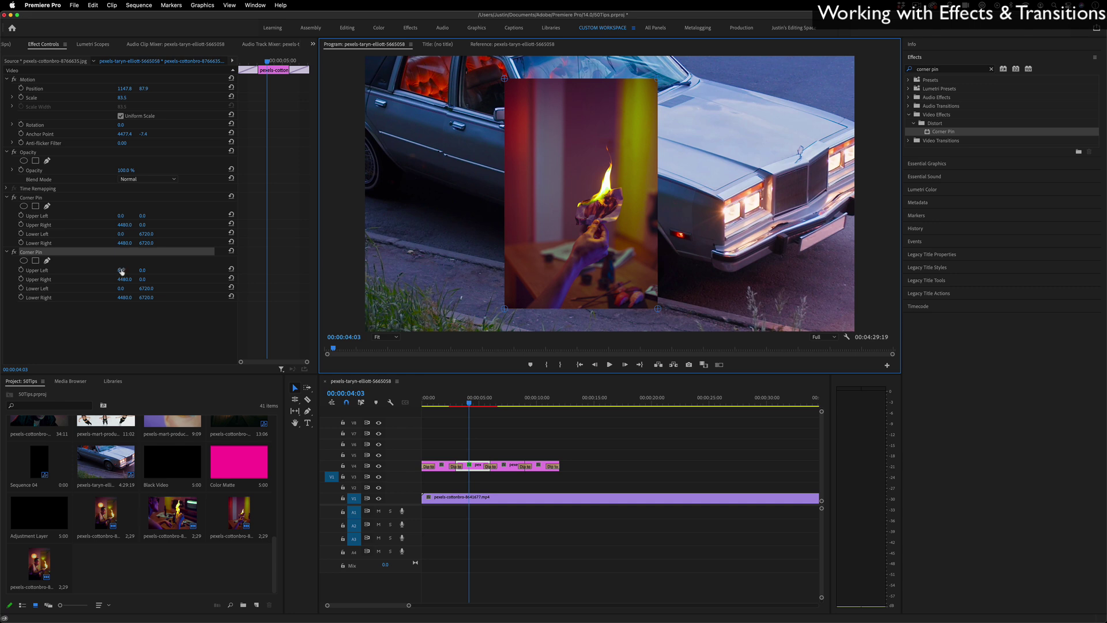
left_click(126, 273)
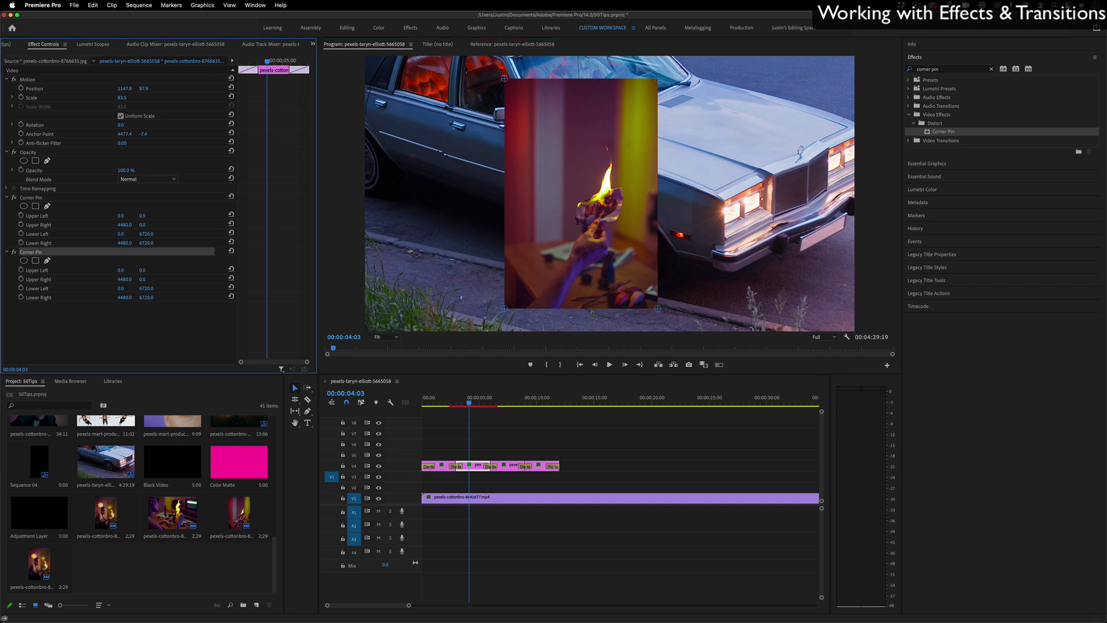
left_click_drag(126, 272, 92, 272)
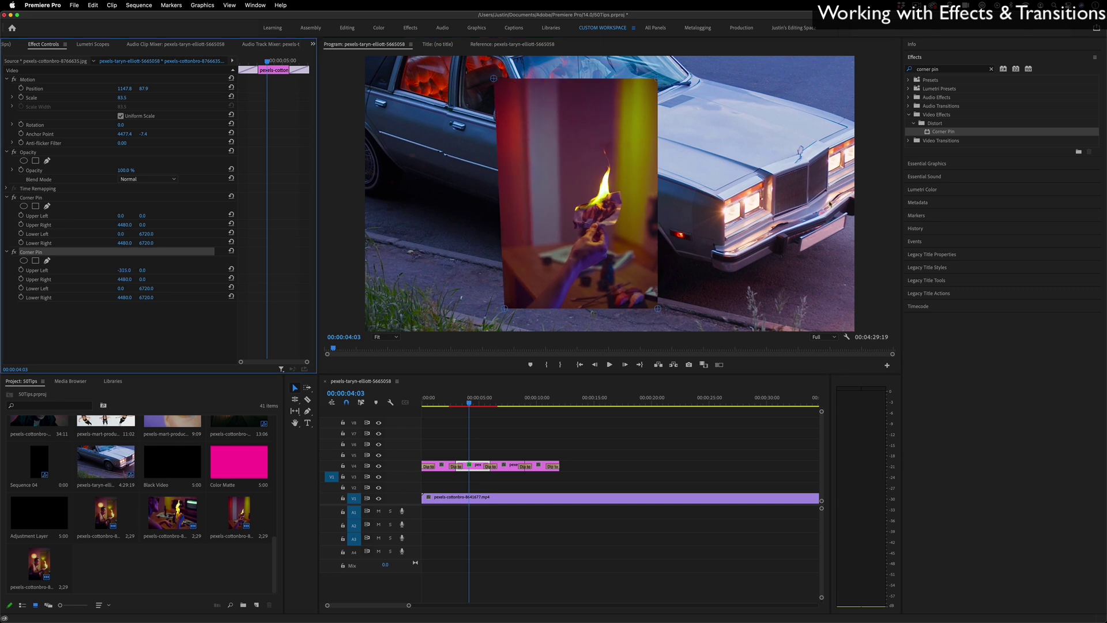
left_click_drag(495, 80, 582, 144)
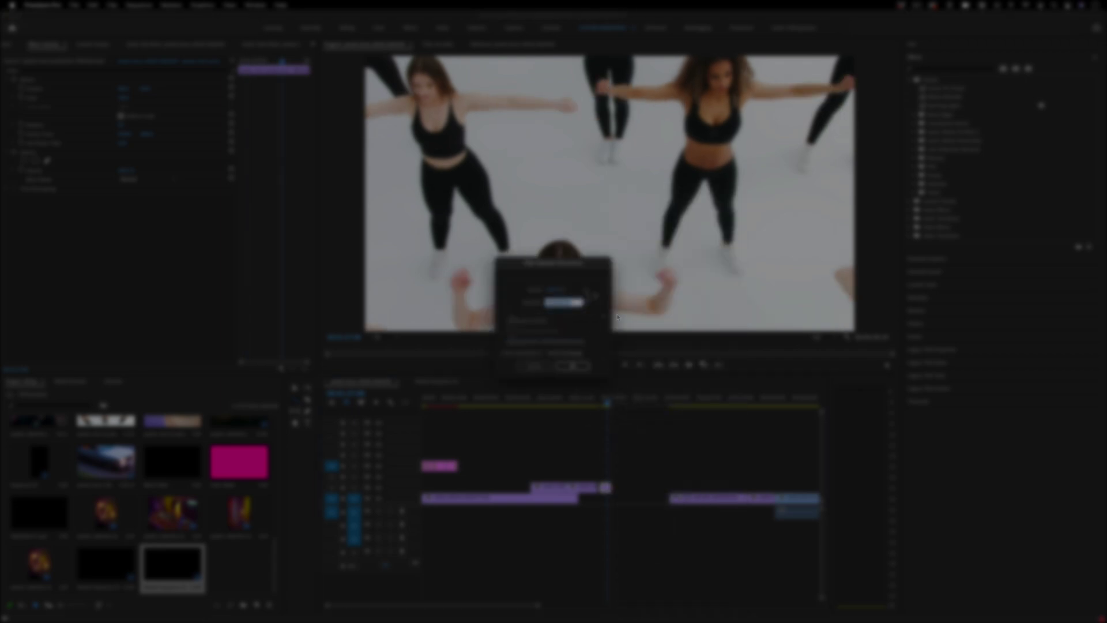
Clear and confirm the clip's speed value, then render the sequence In to Out.
key("BackSpace")
key("Return")
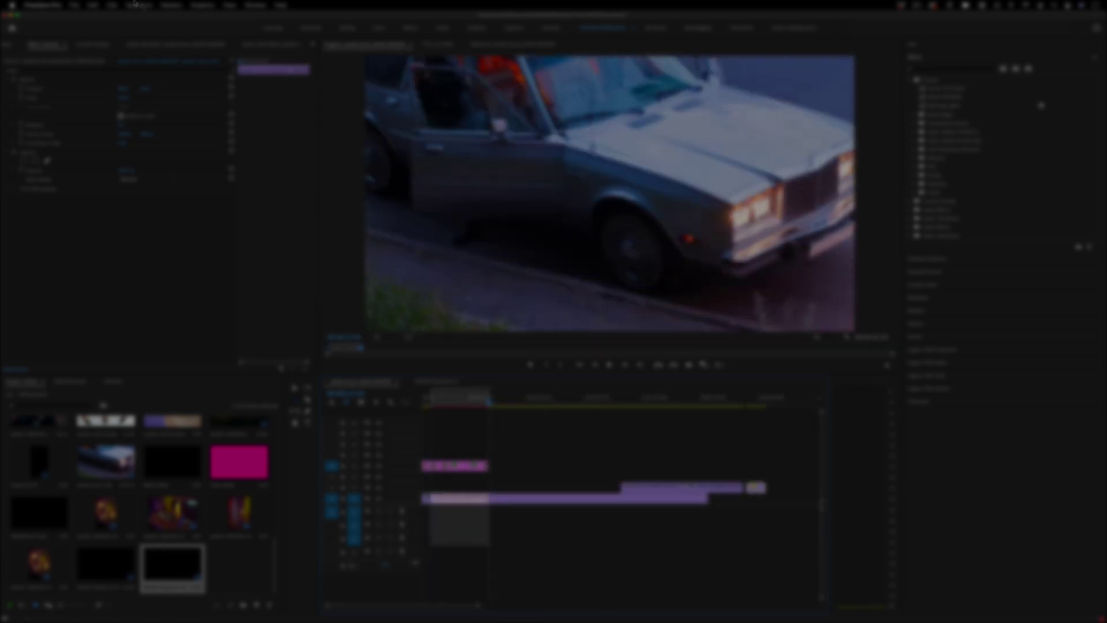
left_click(139, 4)
left_click(162, 36)
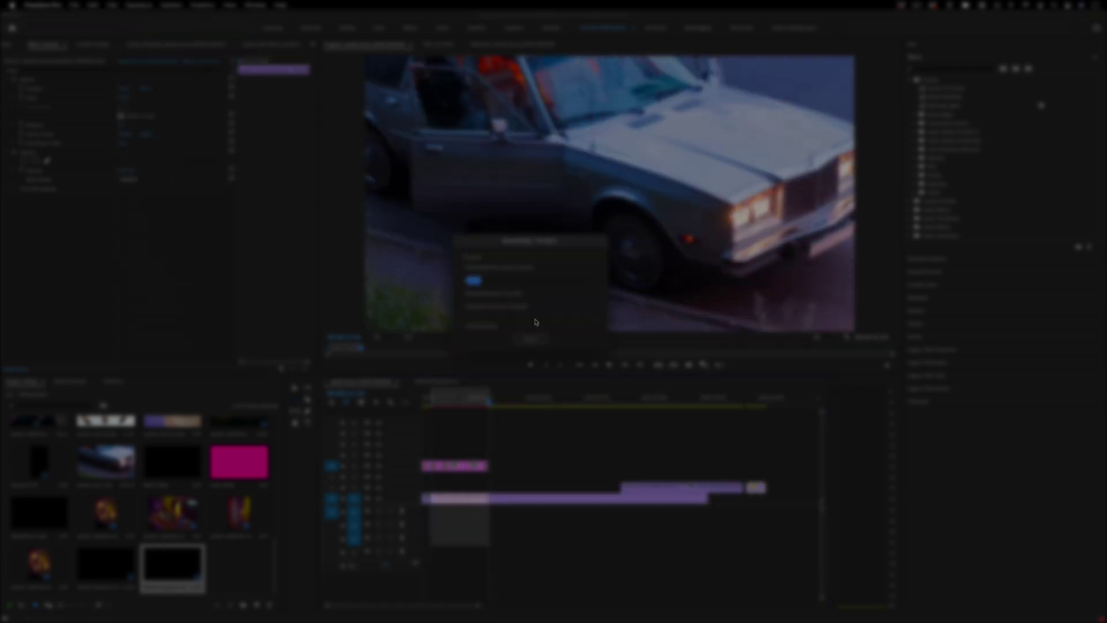